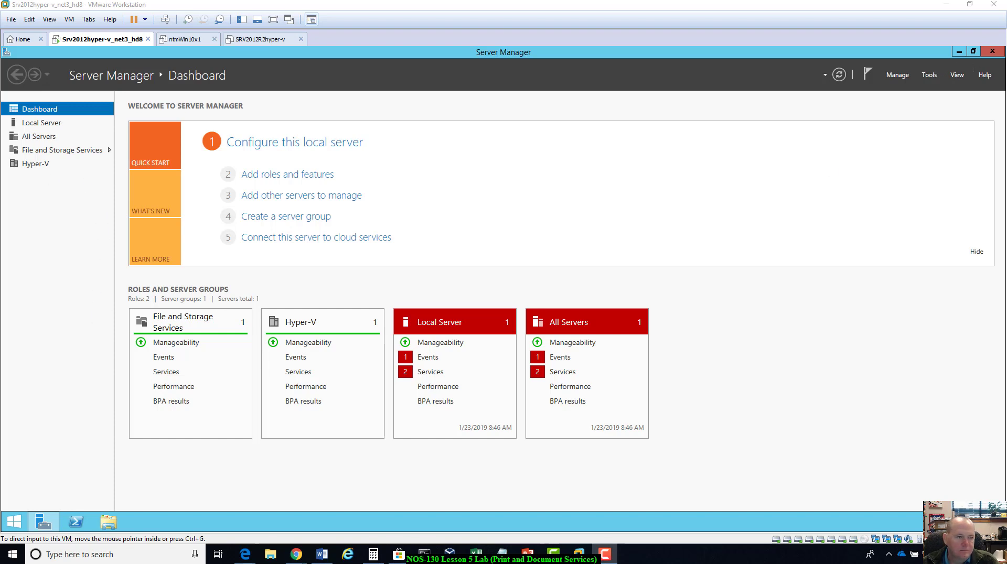
# Review the server's Local Server, File and Storage Services, and Hyper-V pages.
pyautogui.click(40, 123)
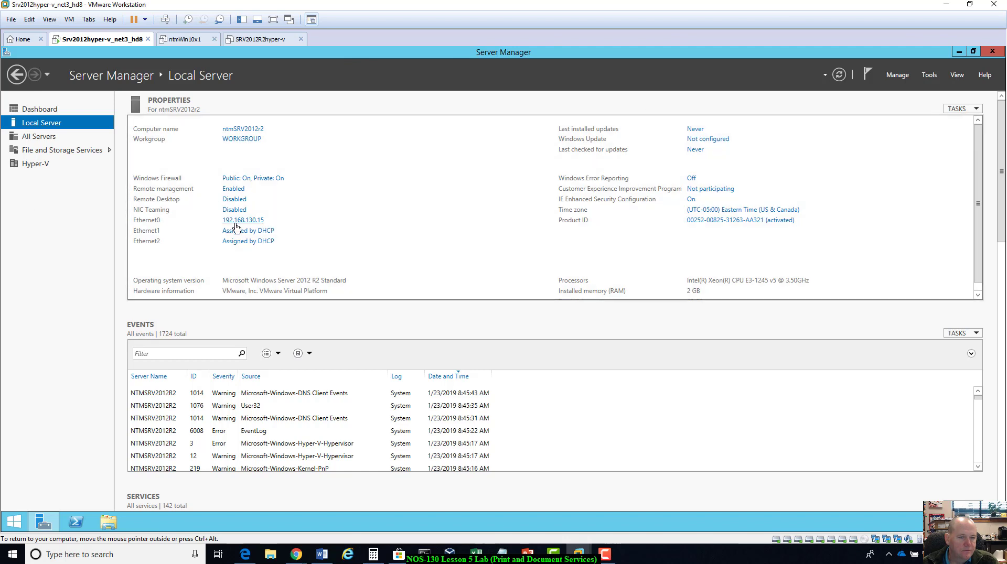
pyautogui.click(42, 152)
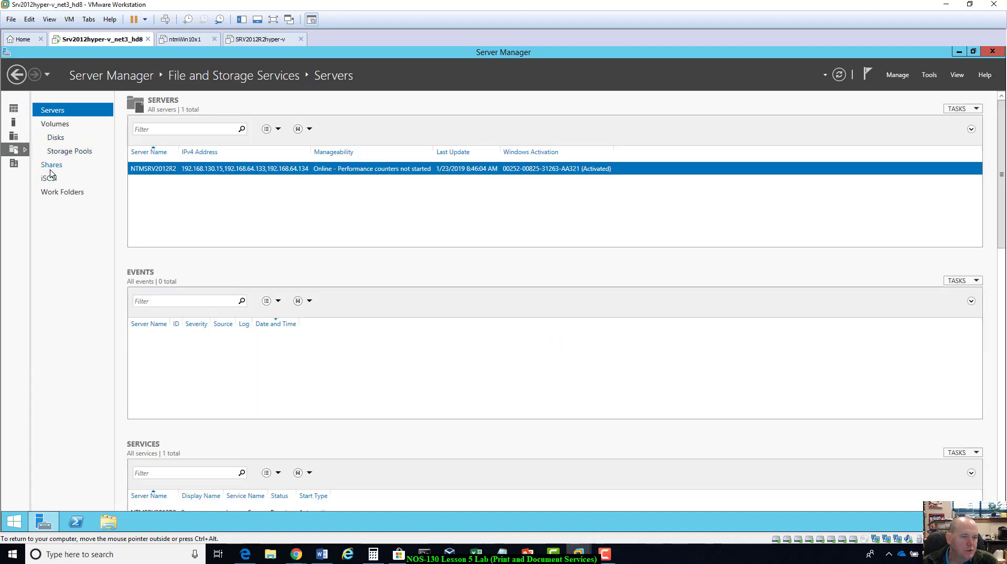
pyautogui.click(14, 164)
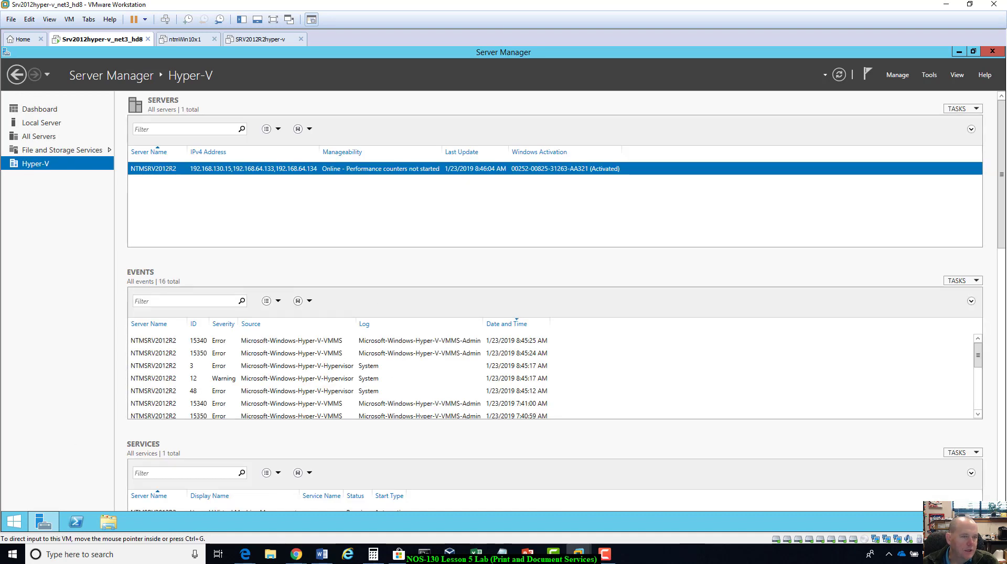
pyautogui.click(42, 122)
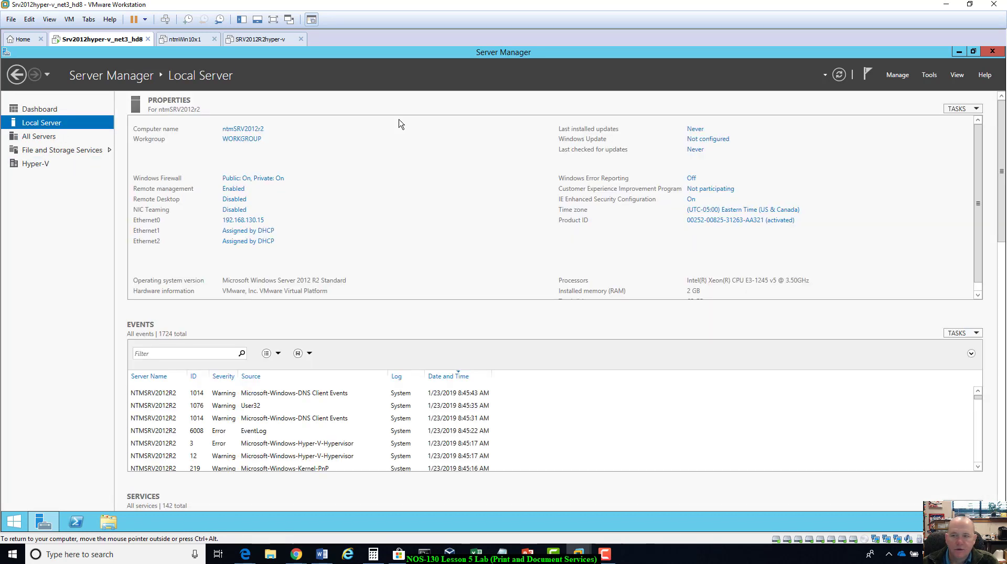
# Start adding roles and features, with a role-based or feature-based installation on the server ntmSRV2012r2.
pyautogui.click(906, 76)
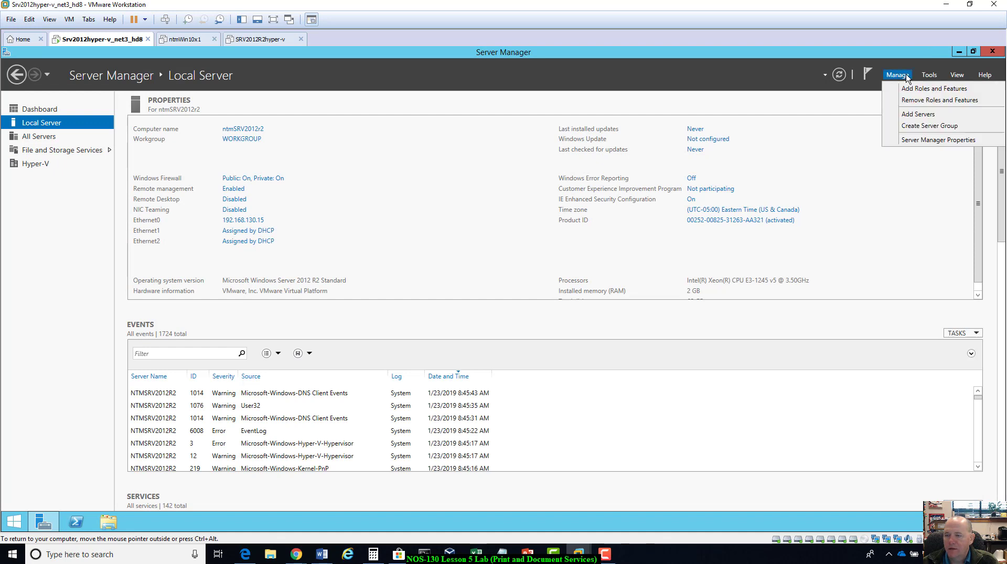
pyautogui.click(915, 89)
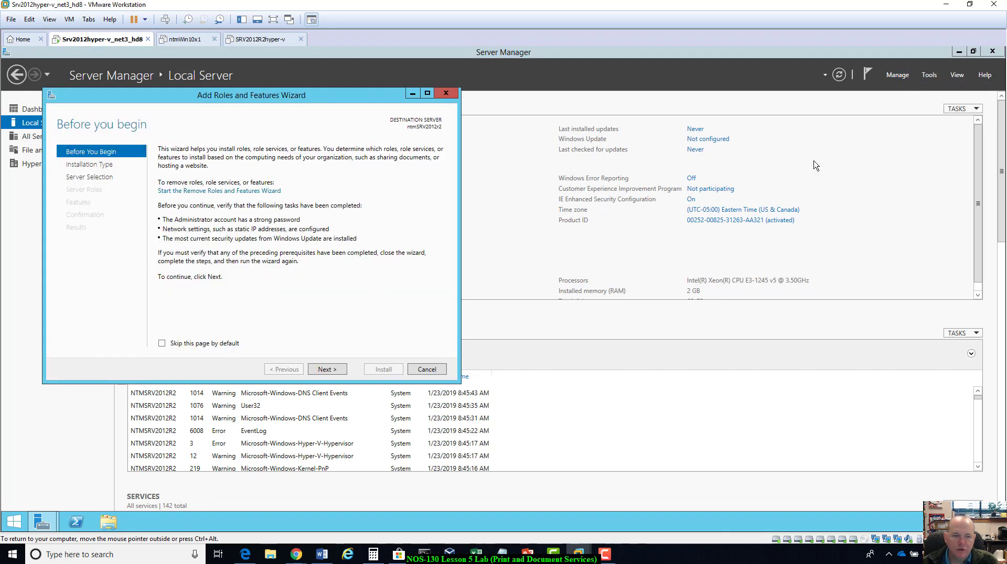
pyautogui.click(336, 372)
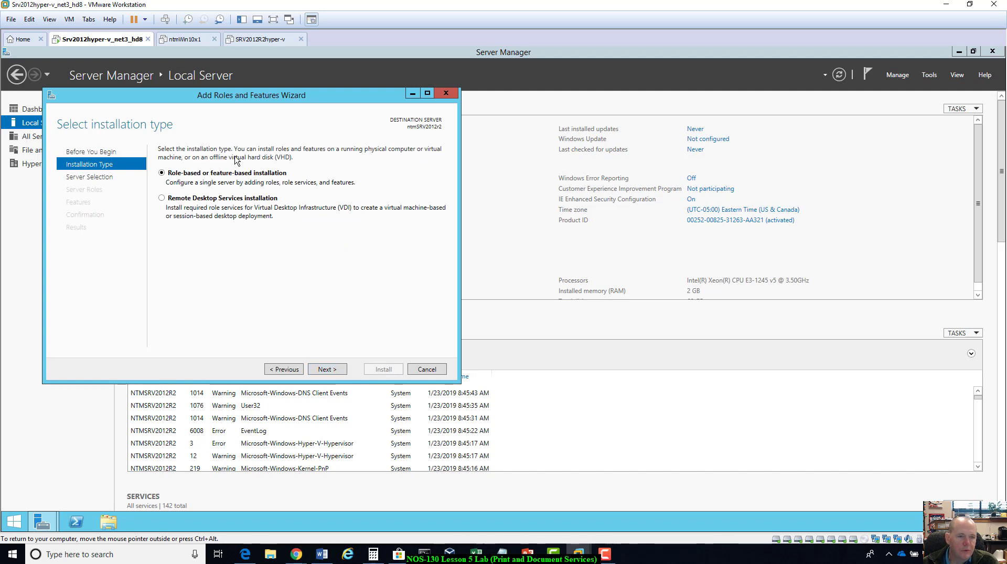
pyautogui.click(343, 372)
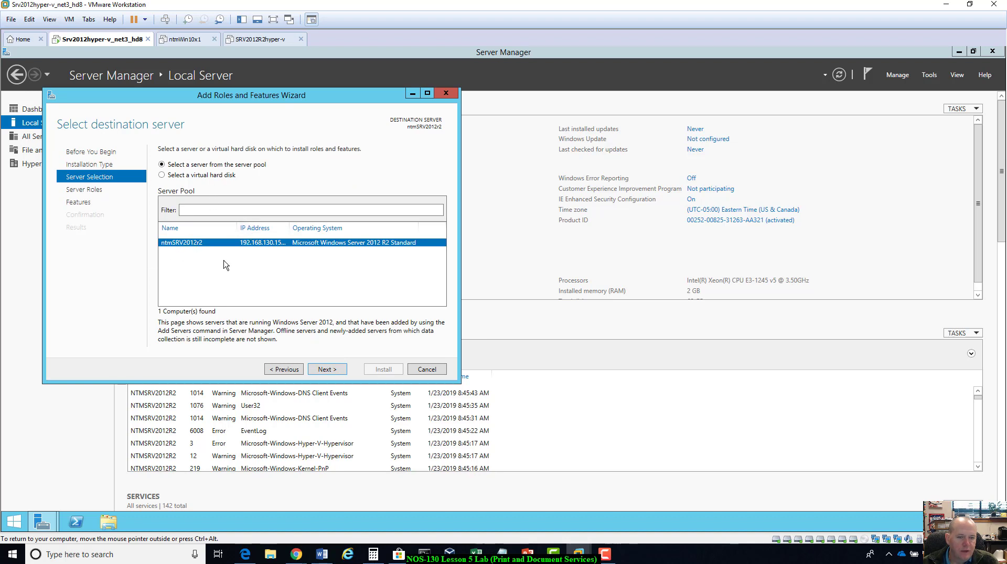
pyautogui.click(325, 369)
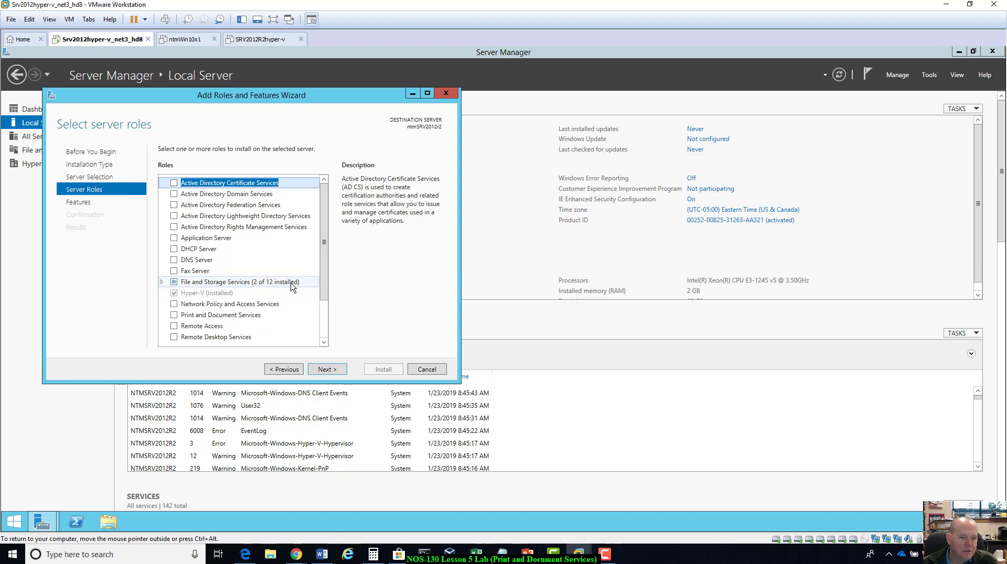
# Select the Print and Document Services role, including its required management tools.
pyautogui.moveTo(325, 274); pyautogui.dragTo(322, 309)
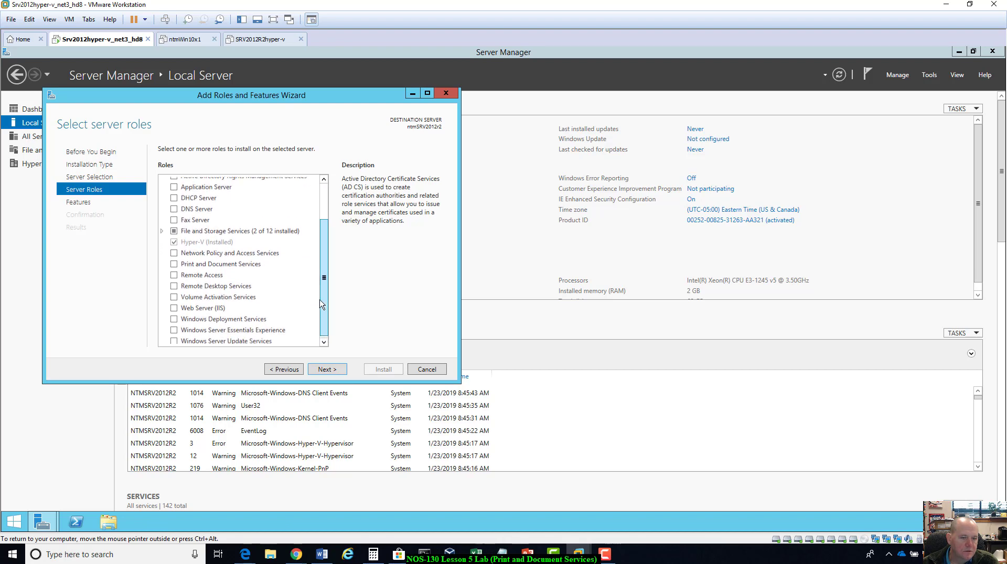
pyautogui.click(174, 265)
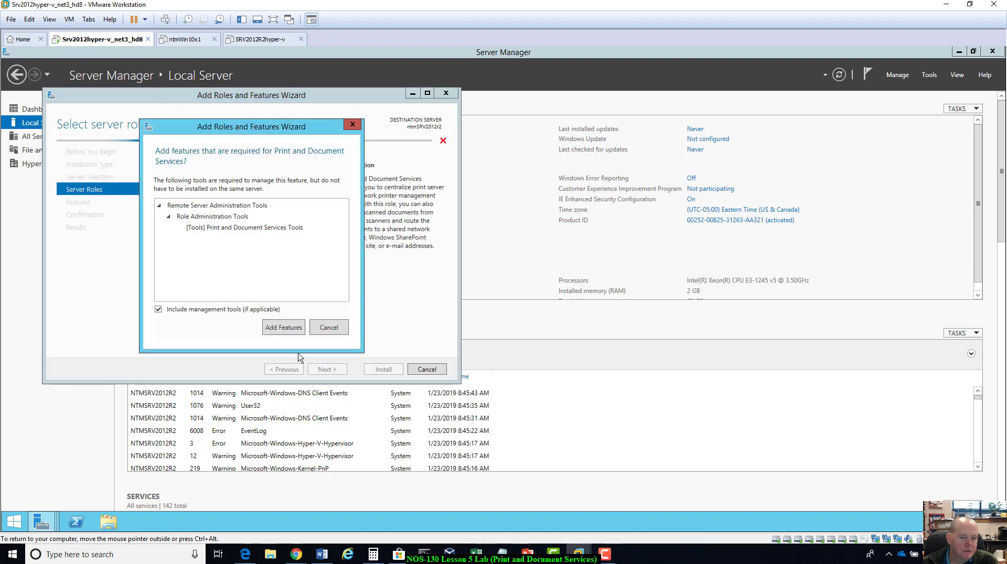
pyautogui.click(292, 327)
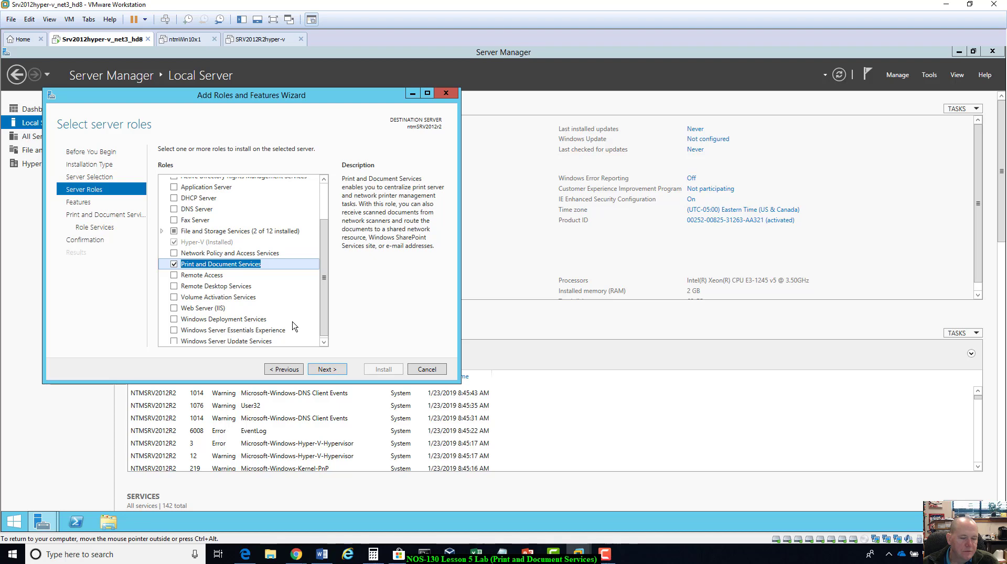
pyautogui.click(323, 370)
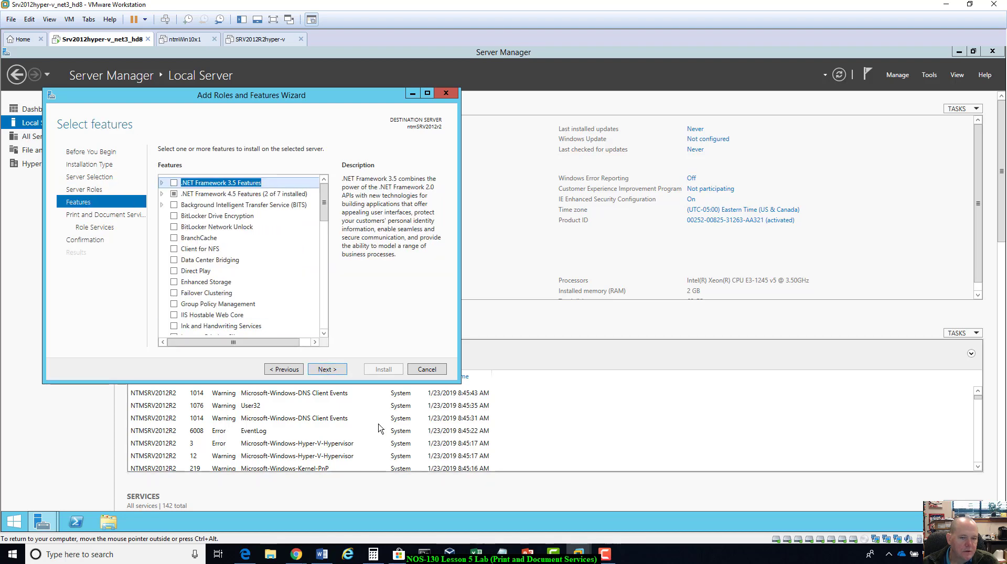
# Install Print and Document Services with only the Print Server role service and no additional features, and close the wizard.
pyautogui.click(327, 370)
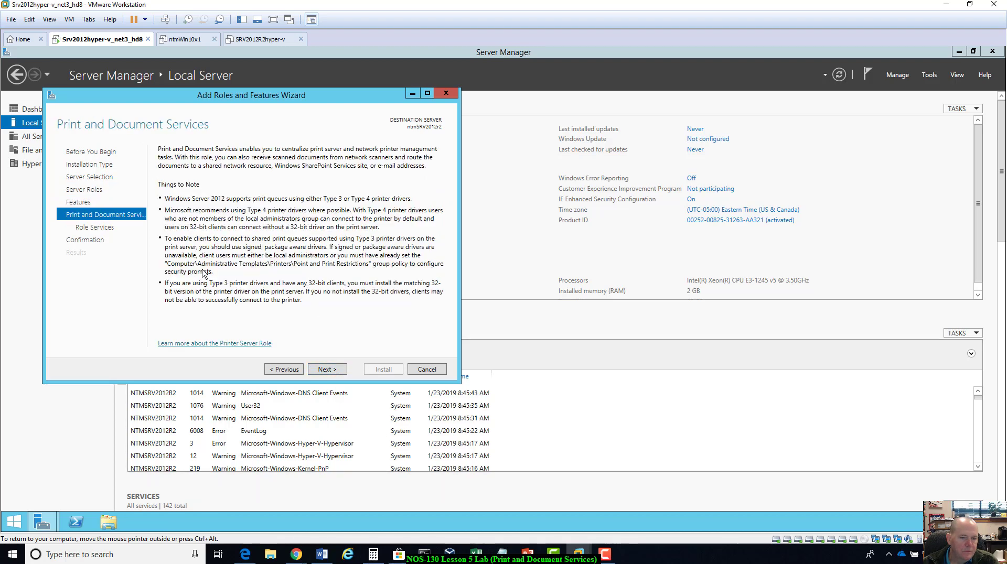
pyautogui.click(327, 369)
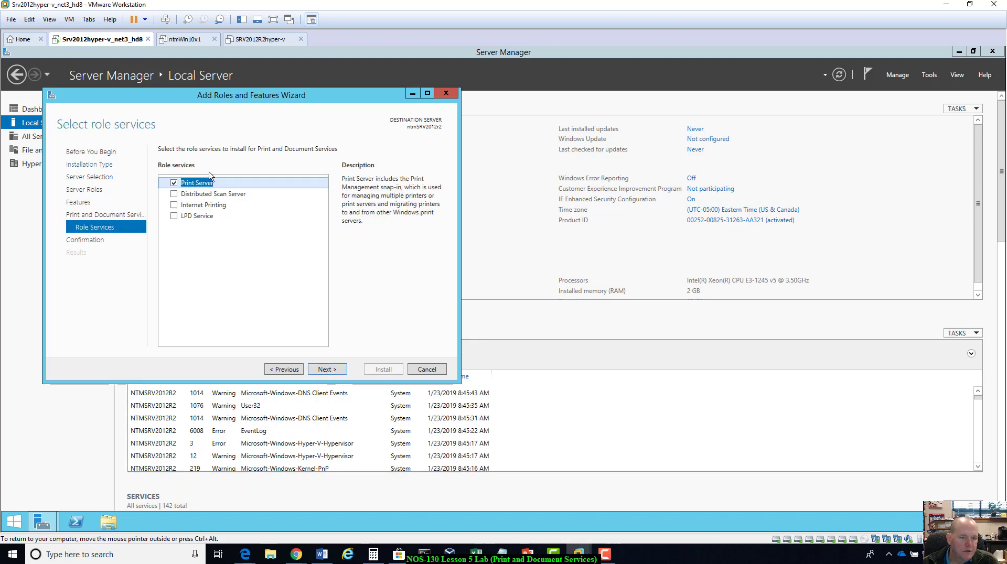
pyautogui.click(325, 370)
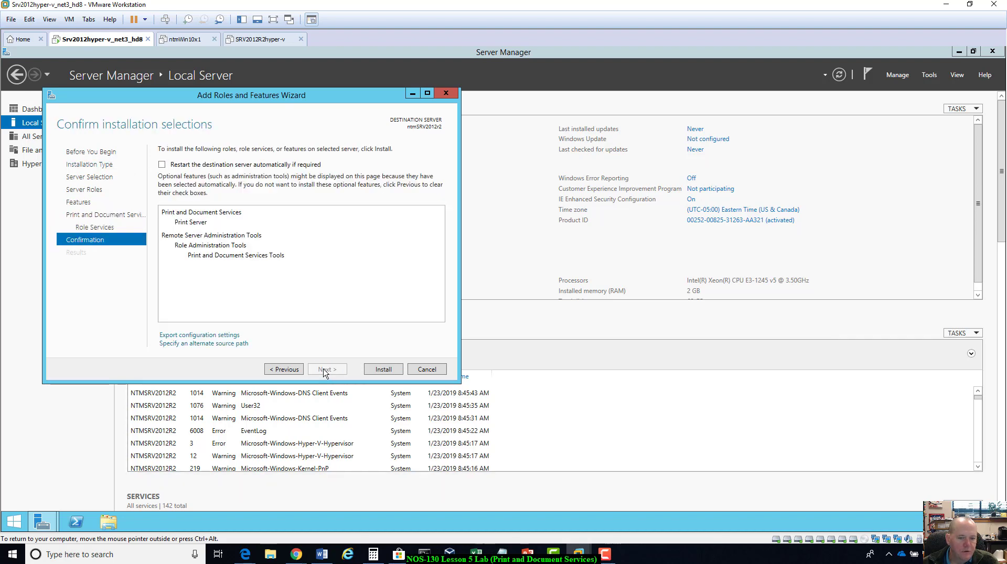
pyautogui.click(381, 370)
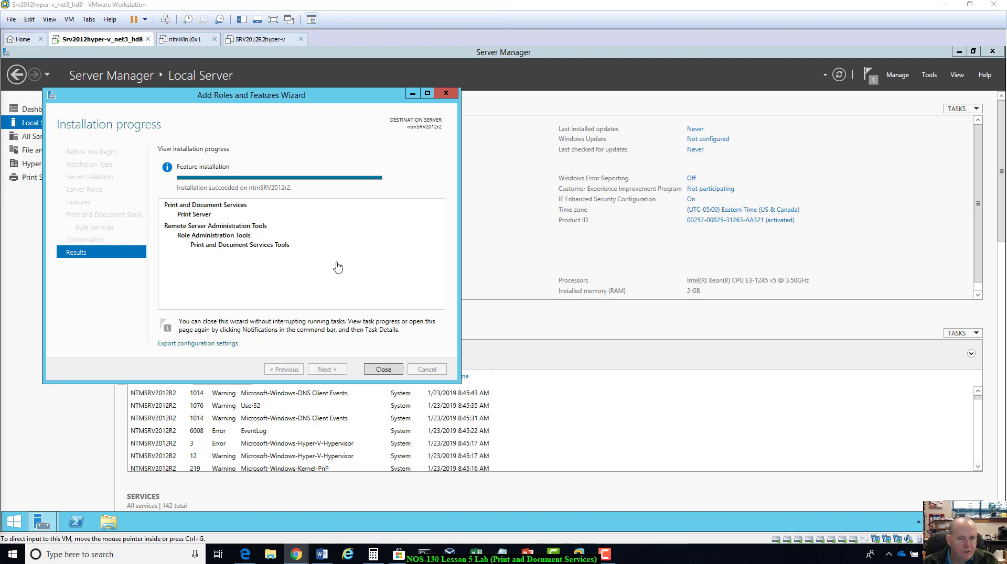
pyautogui.click(386, 373)
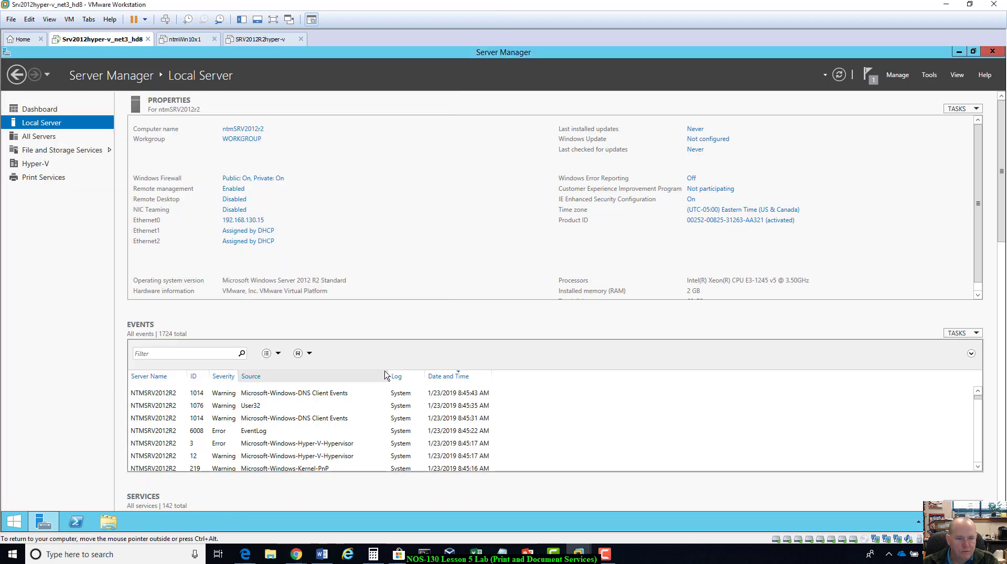
# Inspect the Print Services page, the actions available for its server, and the installation notification.
pyautogui.click(30, 179)
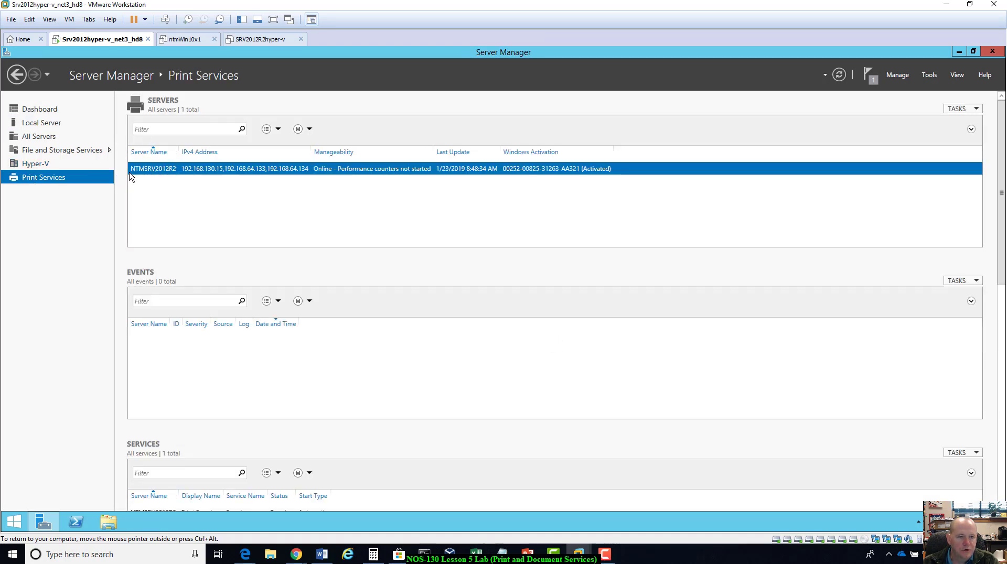
pyautogui.rightClick(162, 168)
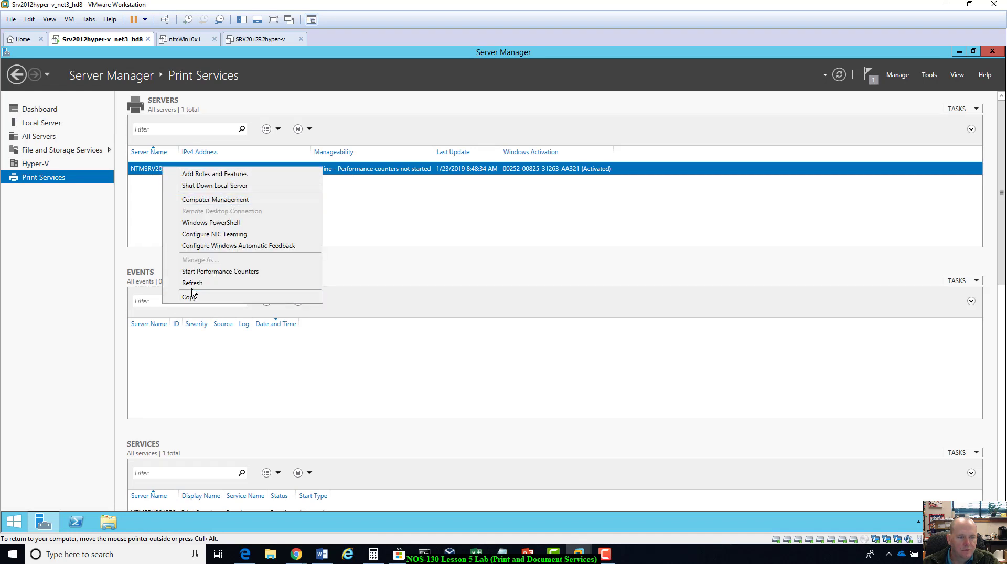
pyautogui.click(147, 206)
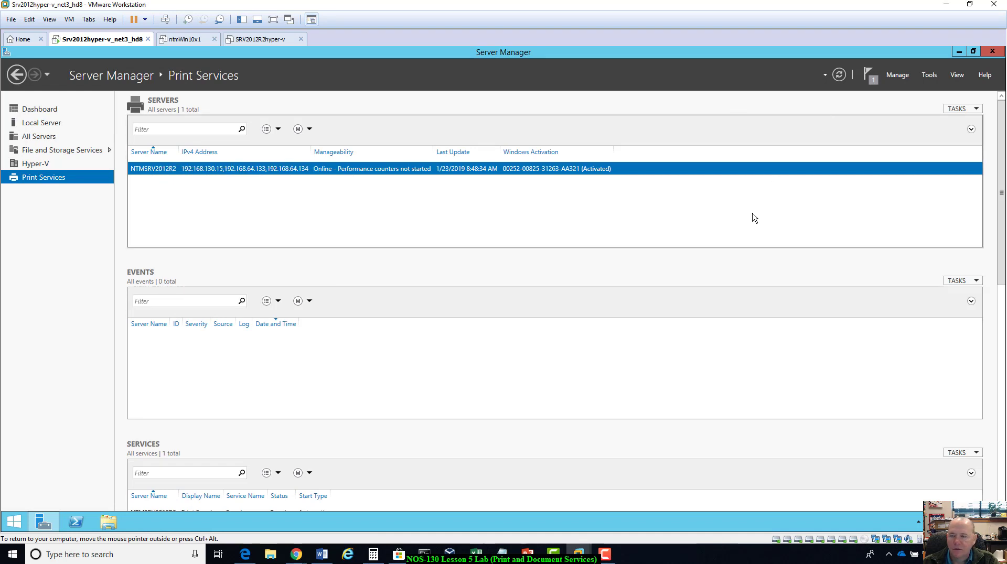
pyautogui.click(874, 78)
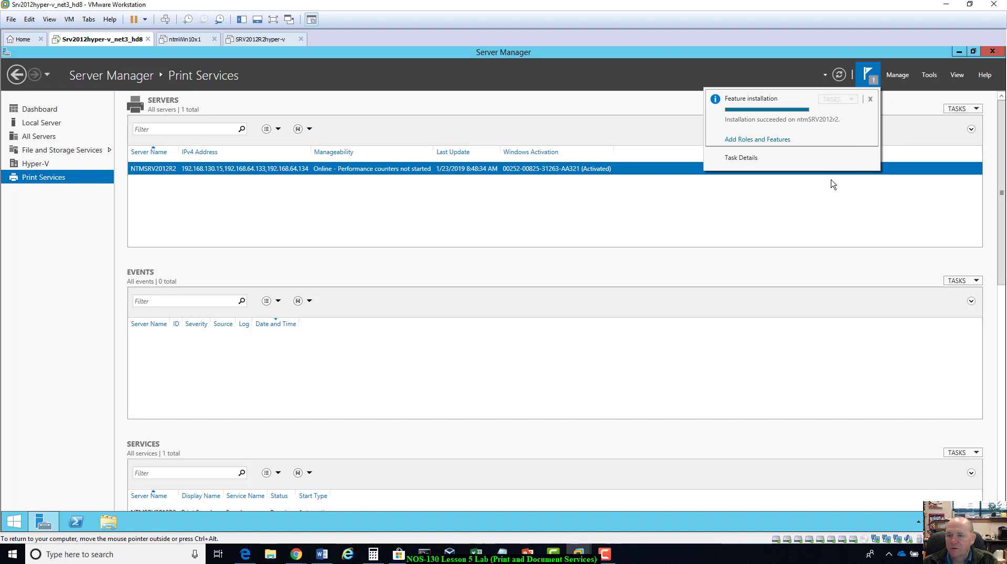
pyautogui.click(792, 209)
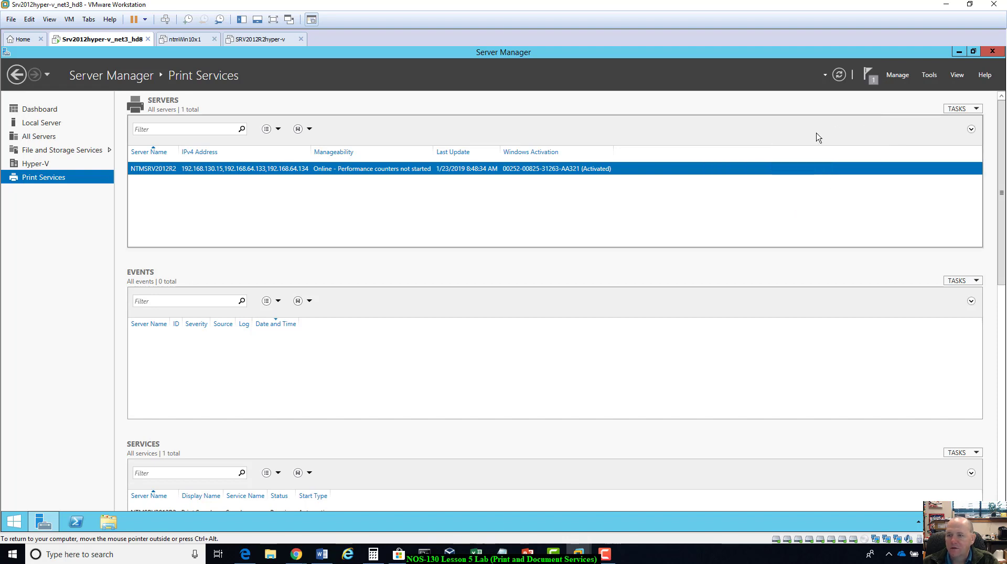
# Move the Server Manager window aside and launch an empty management console from PowerShell with mmc, allowing it to make changes.
pyautogui.click(973, 51)
pyautogui.moveTo(475, 55); pyautogui.dragTo(905, 67)
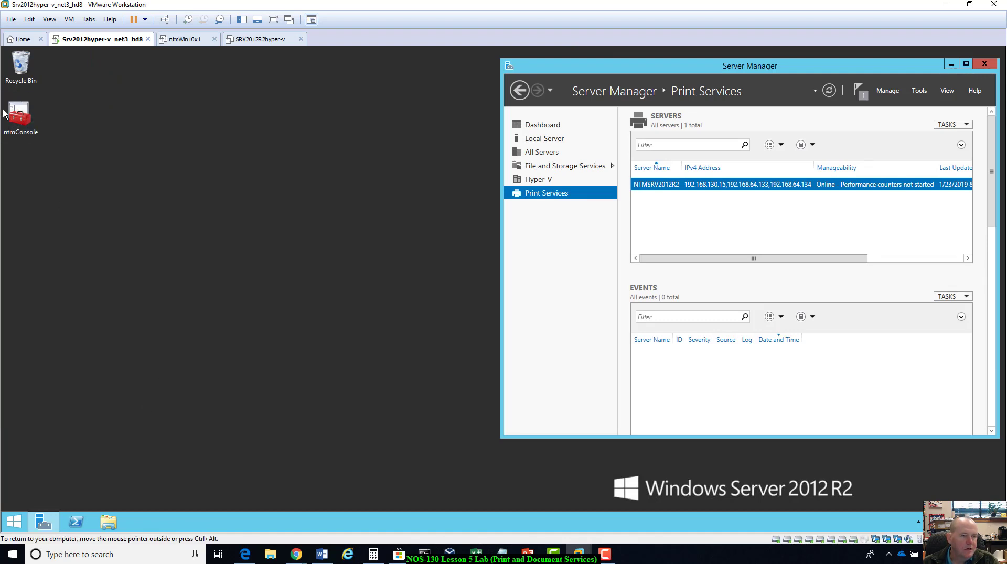
pyautogui.click(76, 524)
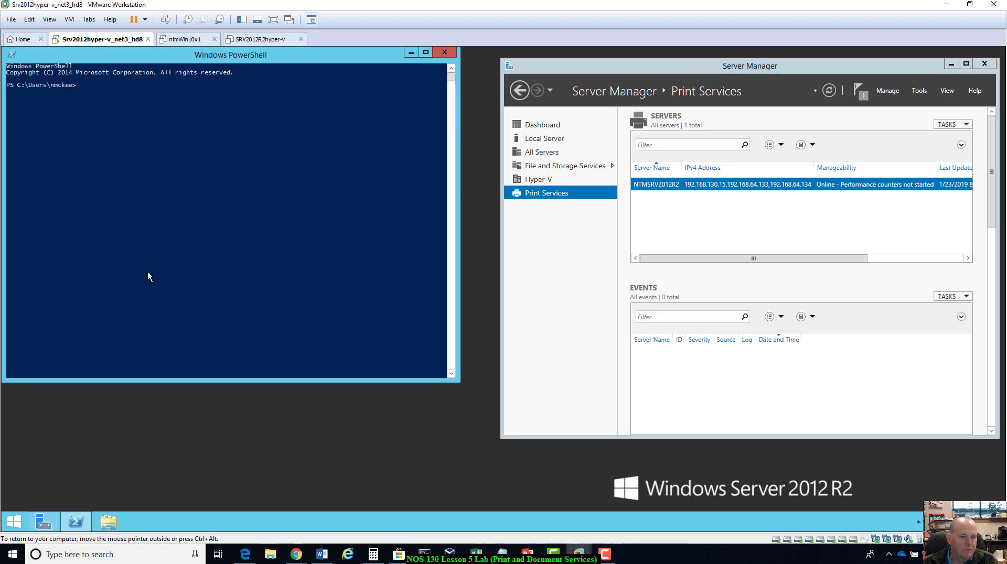
pyautogui.click(151, 168)
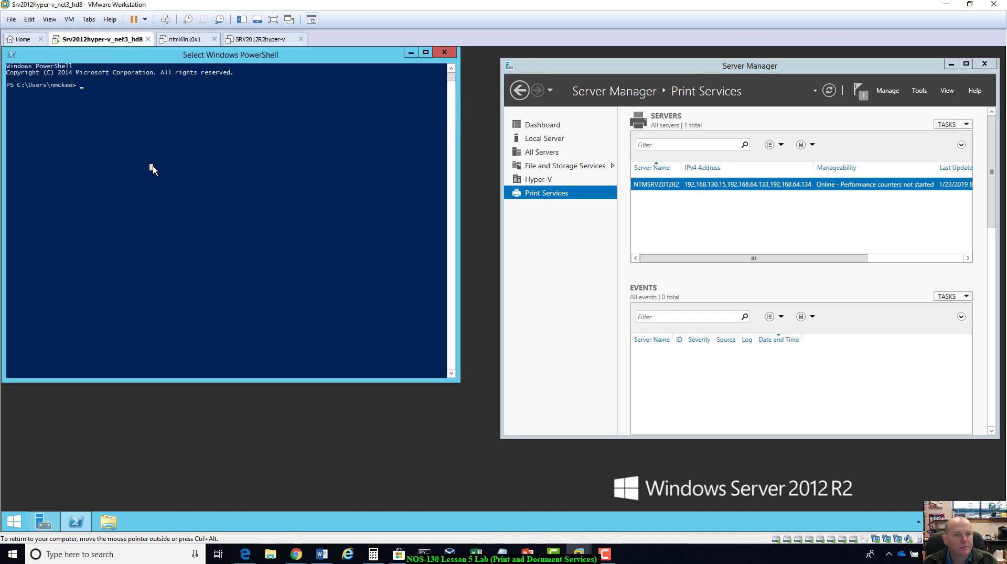
pyautogui.write('mm')
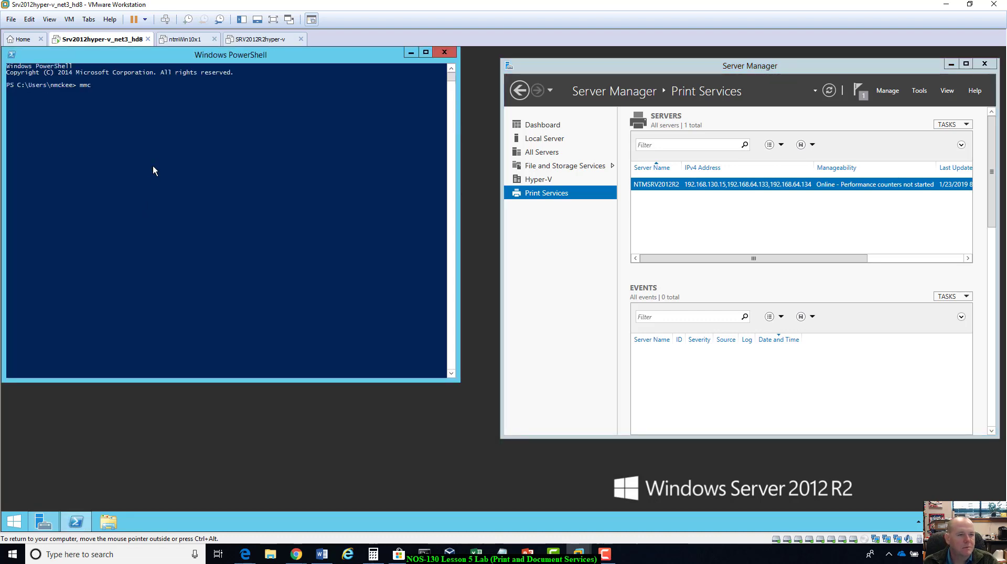
pyautogui.write('c')
pyautogui.press('Return')
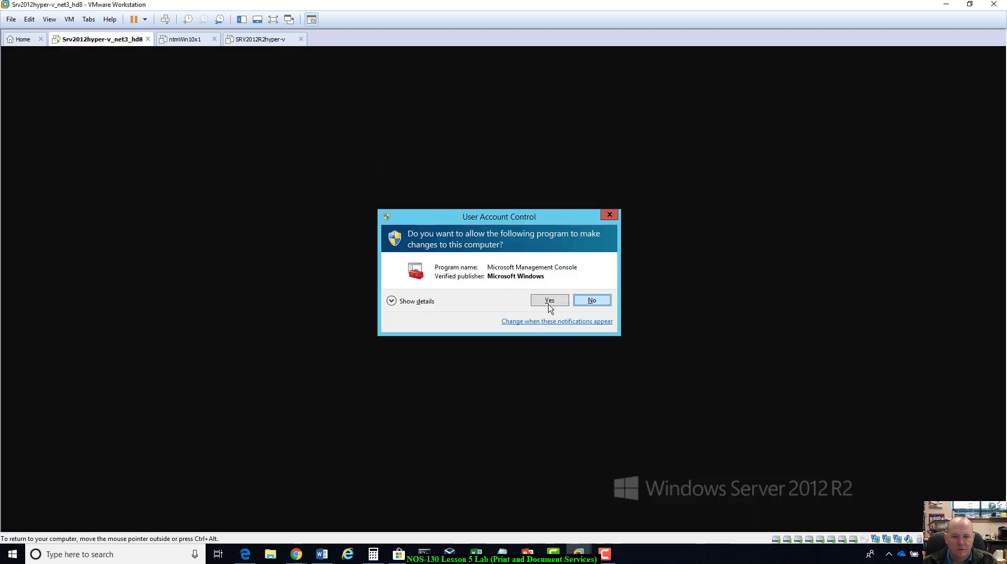
pyautogui.click(548, 306)
pyautogui.moveTo(275, 143); pyautogui.dragTo(286, 129)
# Add the Print Management snap-in to the empty console, with the local server as its print server.
pyautogui.click(117, 137)
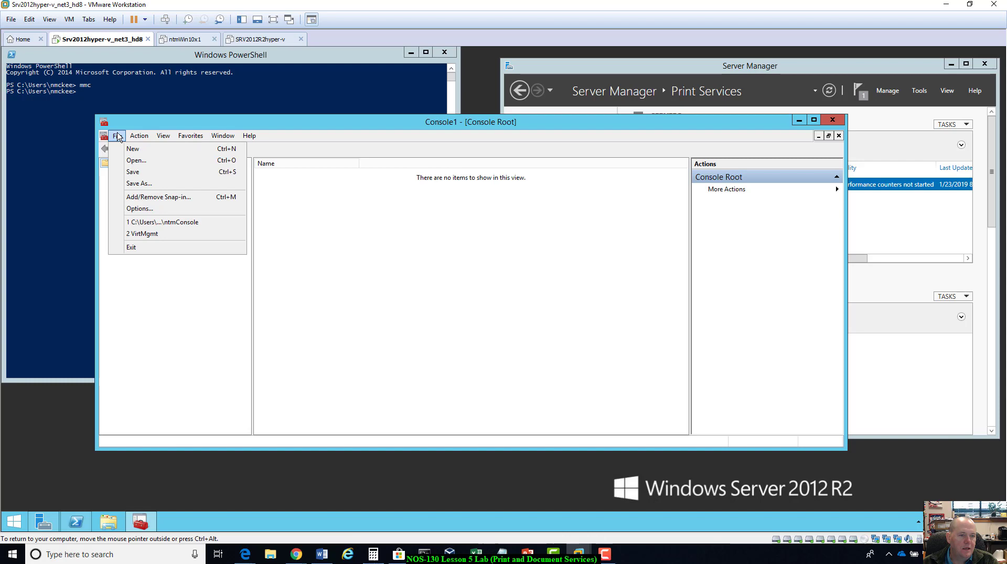
pyautogui.click(156, 197)
pyautogui.scroll(-1, 336, 293)
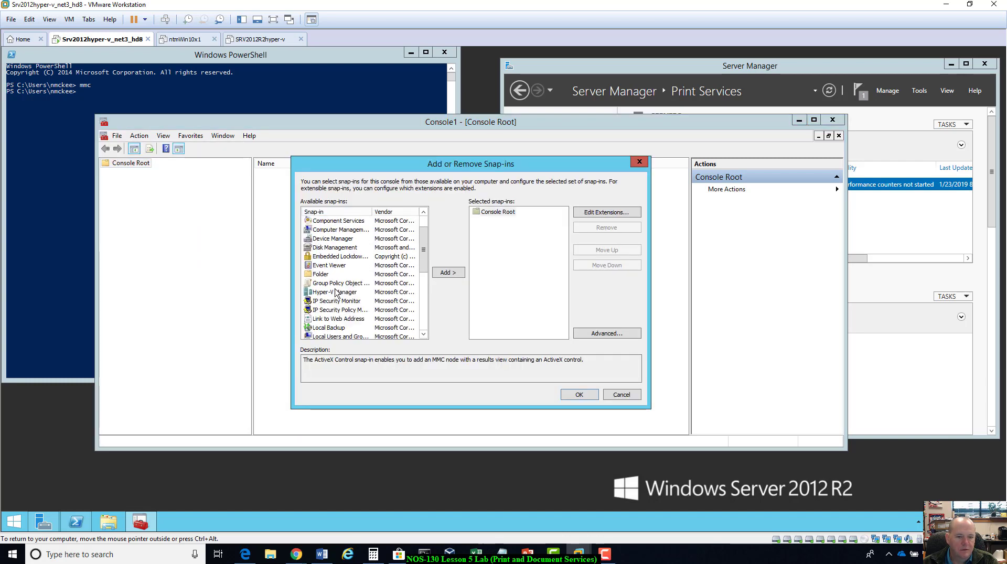
pyautogui.scroll(-3, 336, 294)
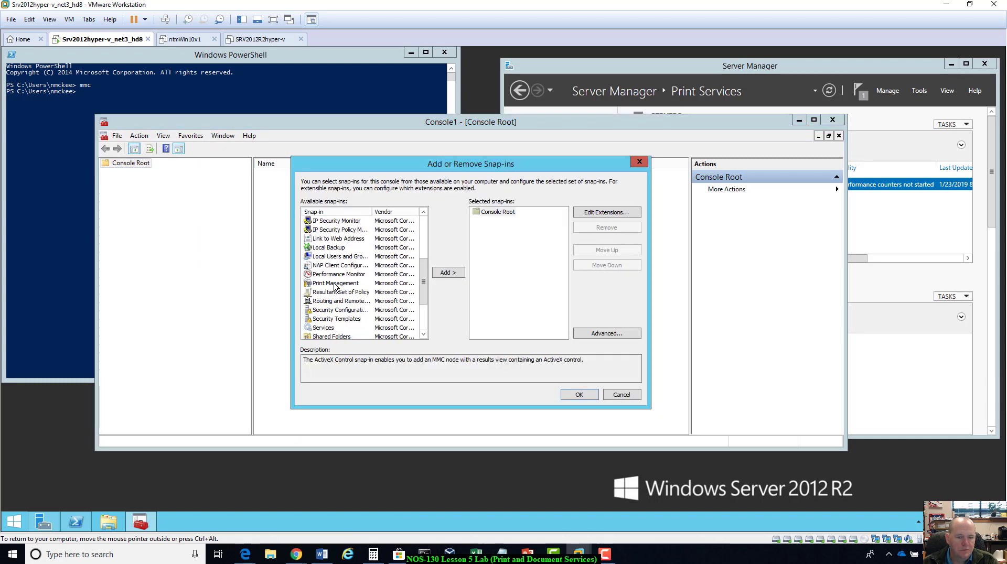
pyautogui.click(335, 284)
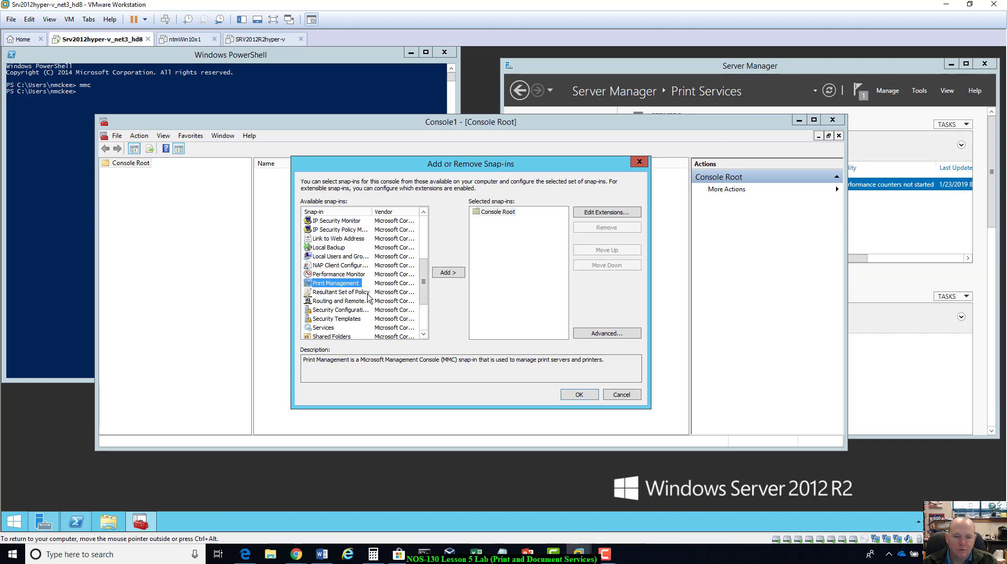
pyautogui.click(443, 275)
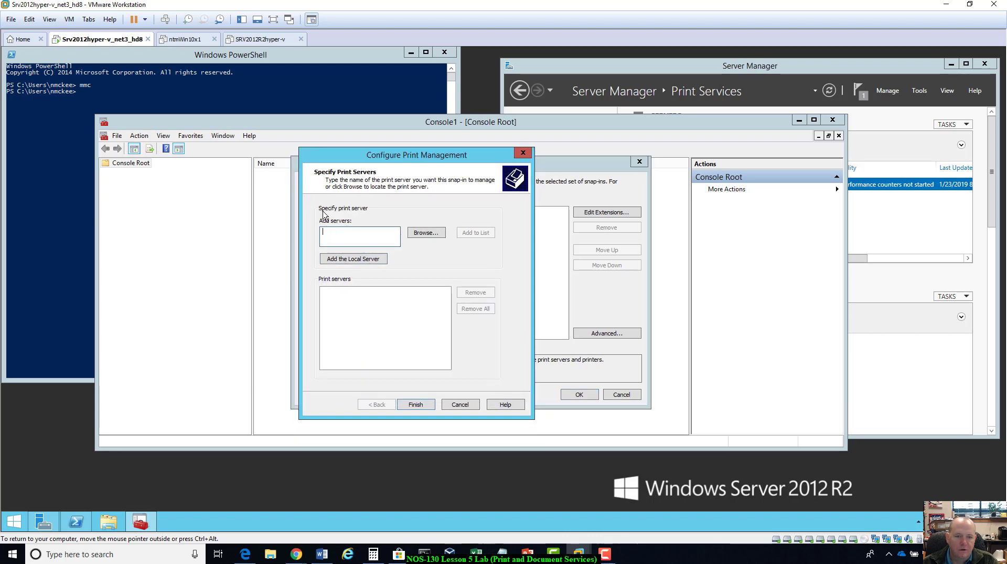
pyautogui.click(362, 263)
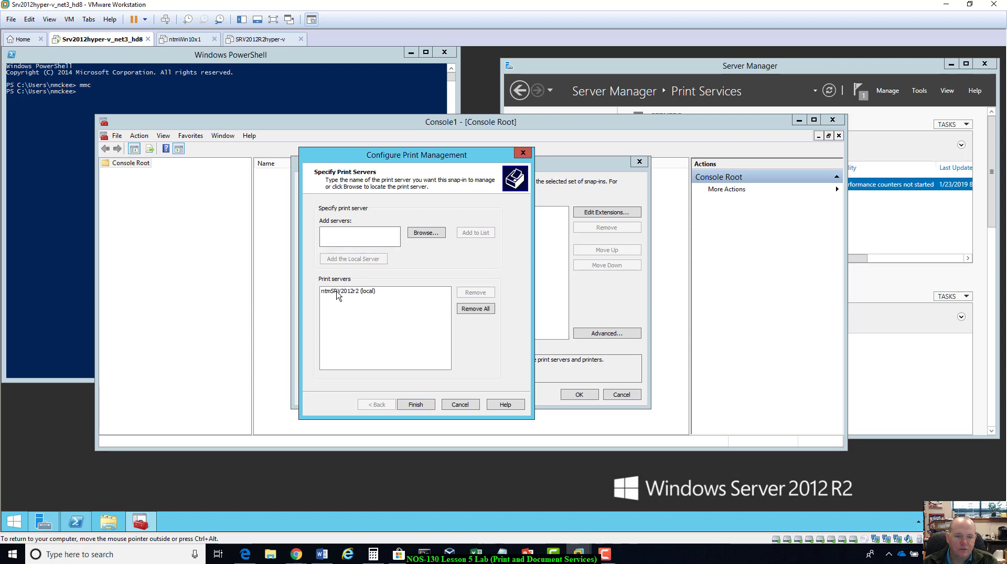
pyautogui.click(415, 405)
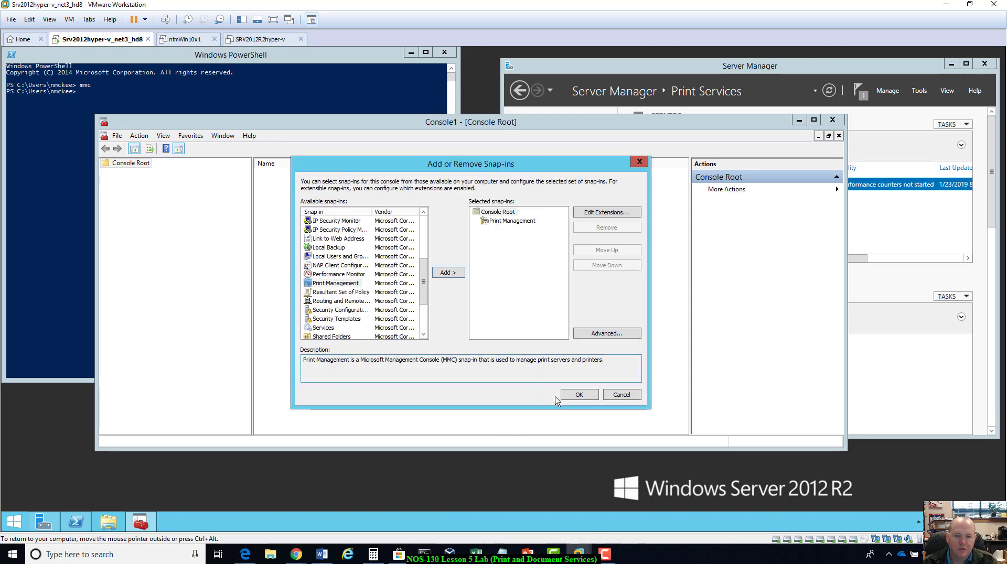
pyautogui.click(578, 396)
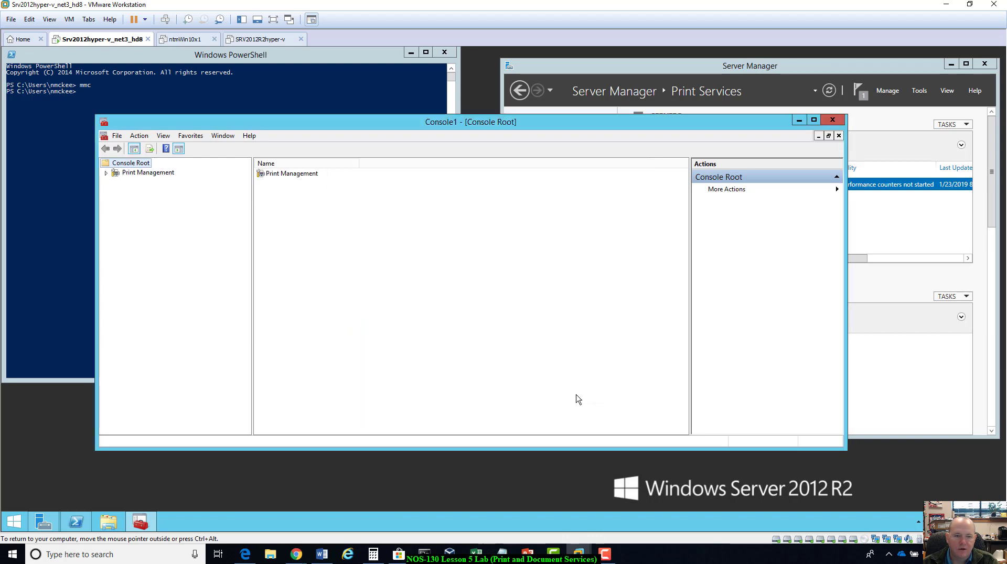
# Examine the Print Management tree, including the custom filters and the local print server's printers and ports, widening the port name column.
pyautogui.click(126, 175)
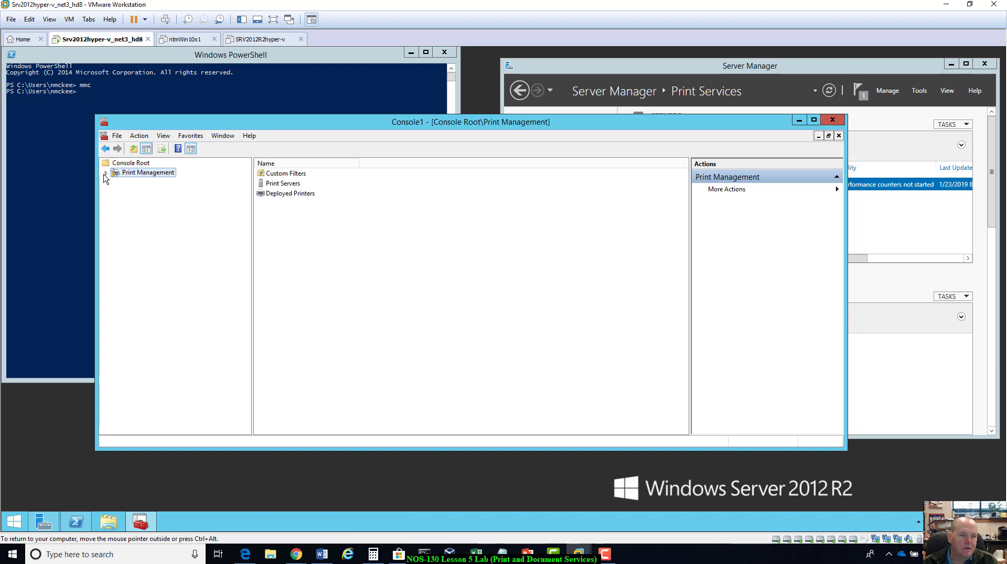
pyautogui.click(105, 174)
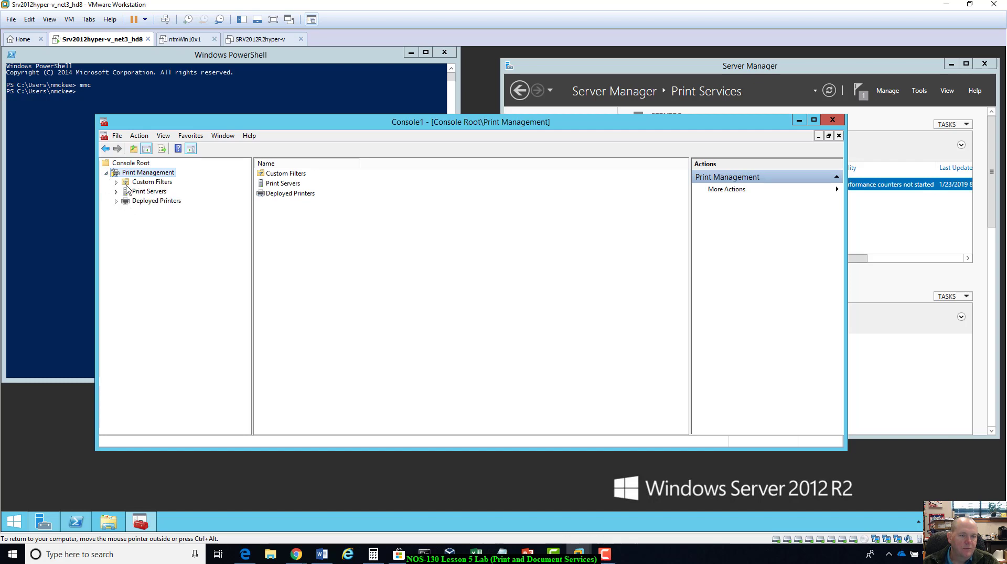
pyautogui.click(116, 182)
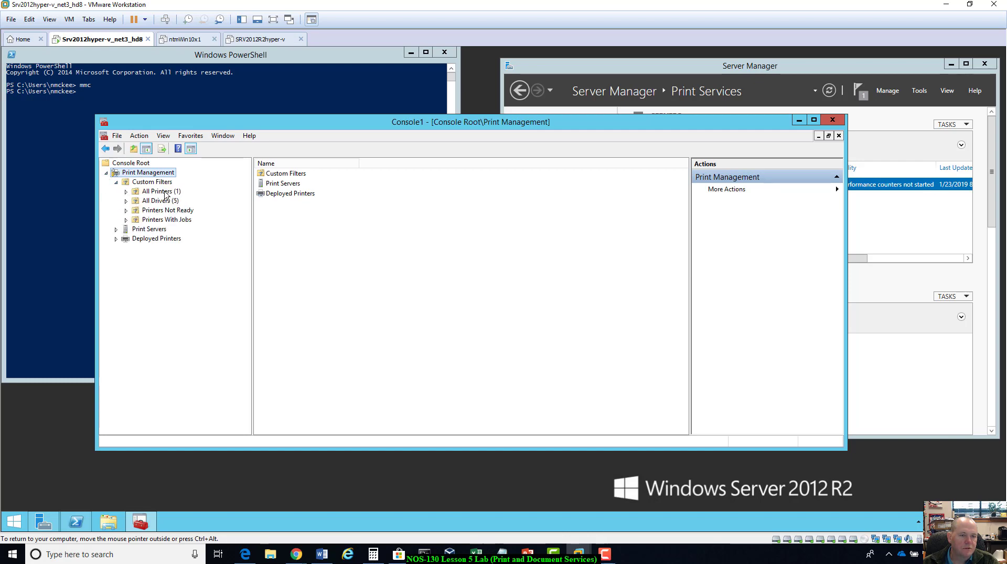
pyautogui.click(116, 230)
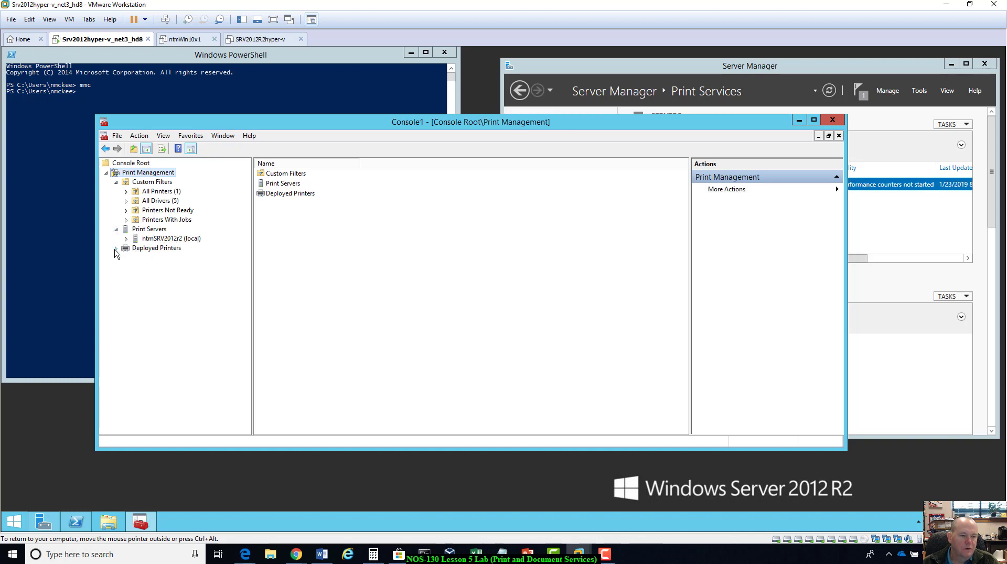
pyautogui.doubleClick(159, 239)
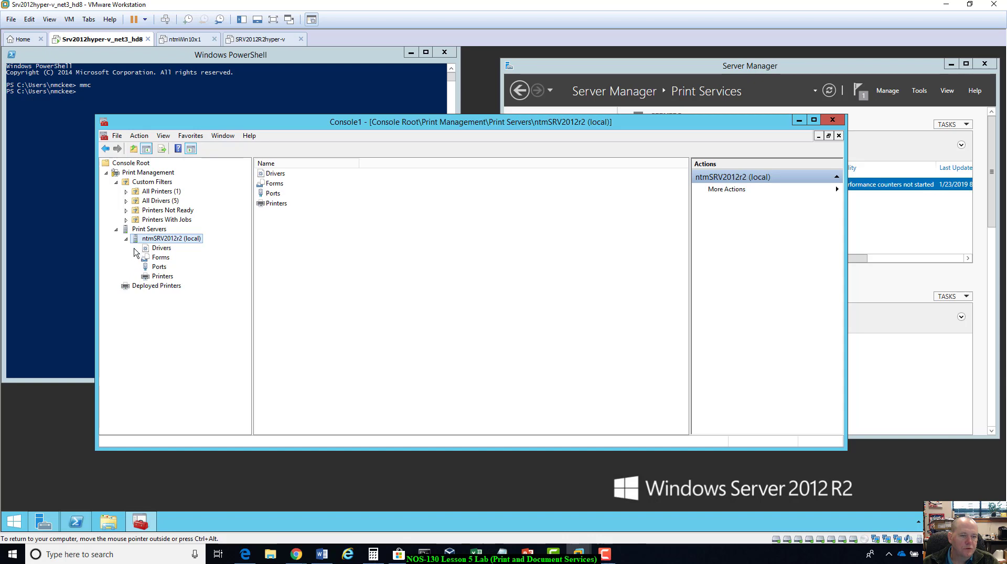
pyautogui.click(162, 278)
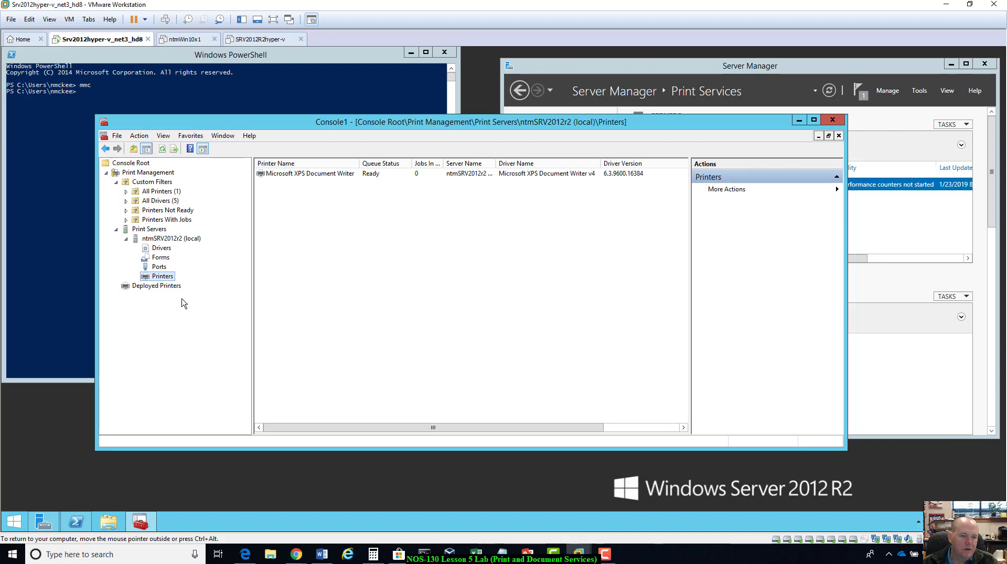
pyautogui.click(156, 267)
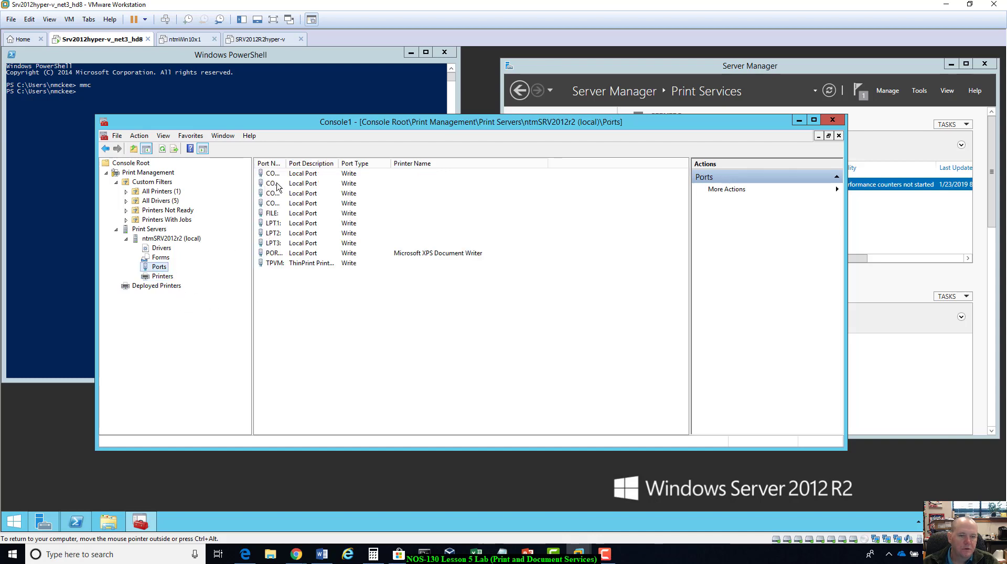
pyautogui.moveTo(283, 166); pyautogui.dragTo(318, 166)
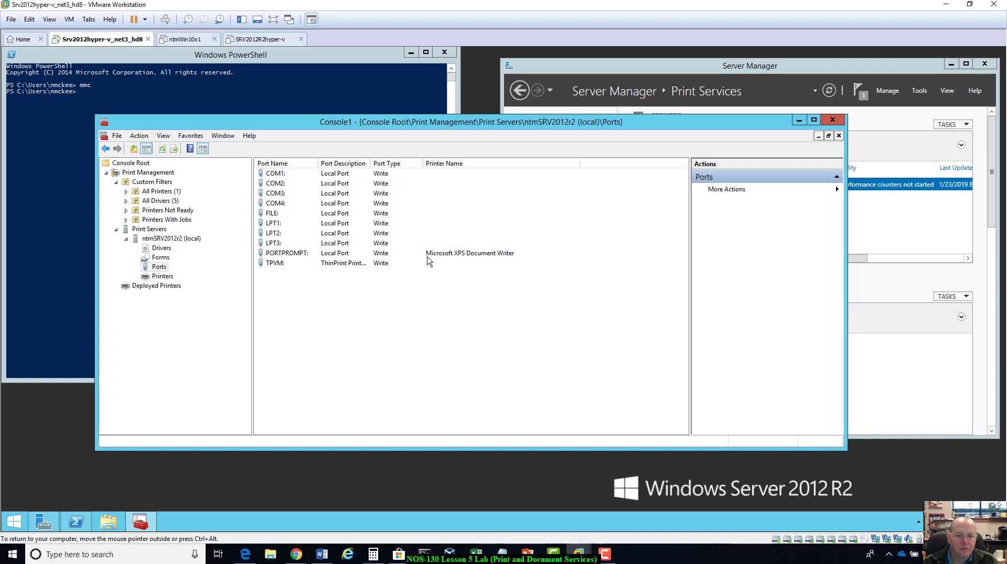
# Start adding a printer to the local print server, using the existing port PORTPROMPT: (Local Port).
pyautogui.click(161, 277)
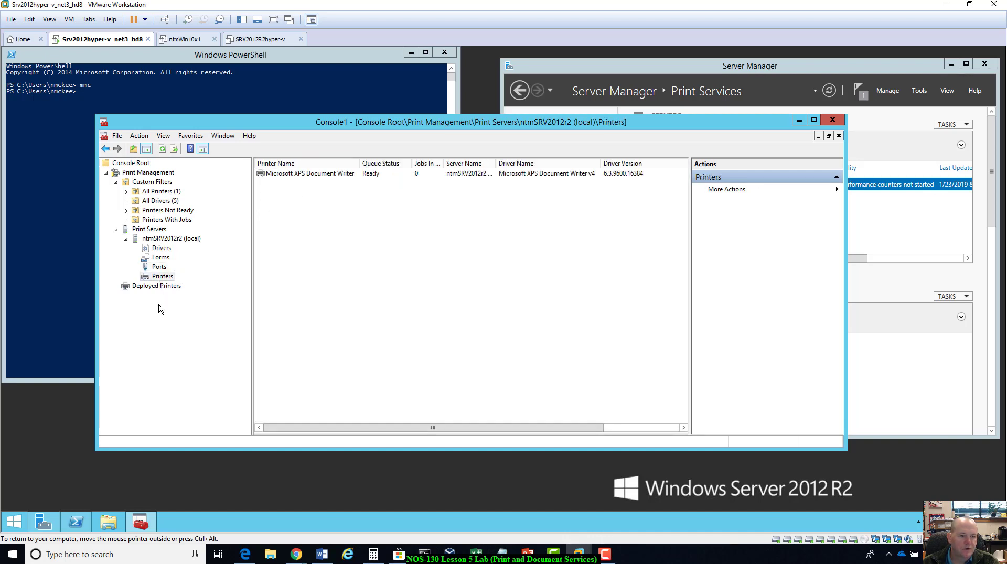
pyautogui.rightClick(362, 221)
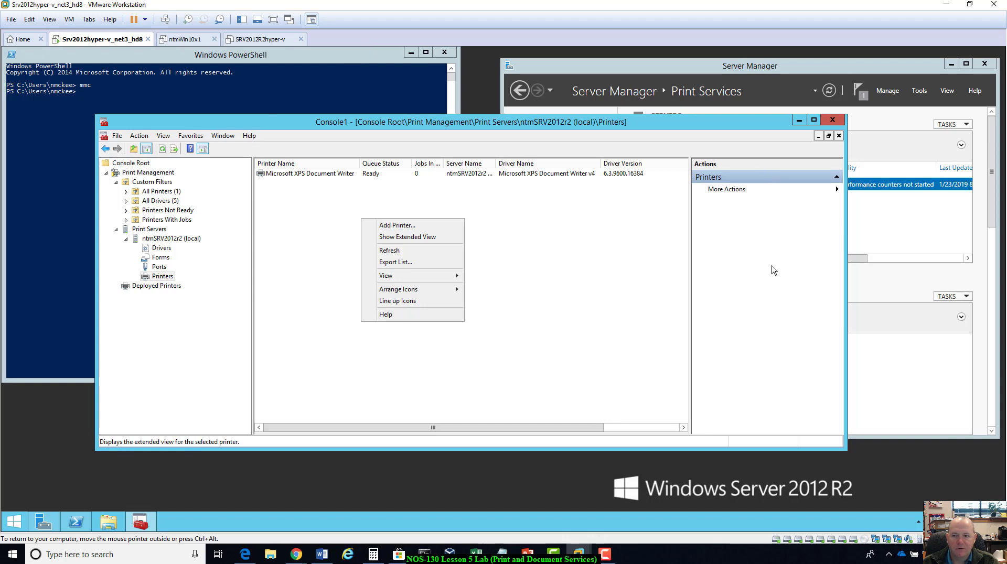
pyautogui.click(396, 226)
pyautogui.moveTo(307, 131); pyautogui.dragTo(562, 214)
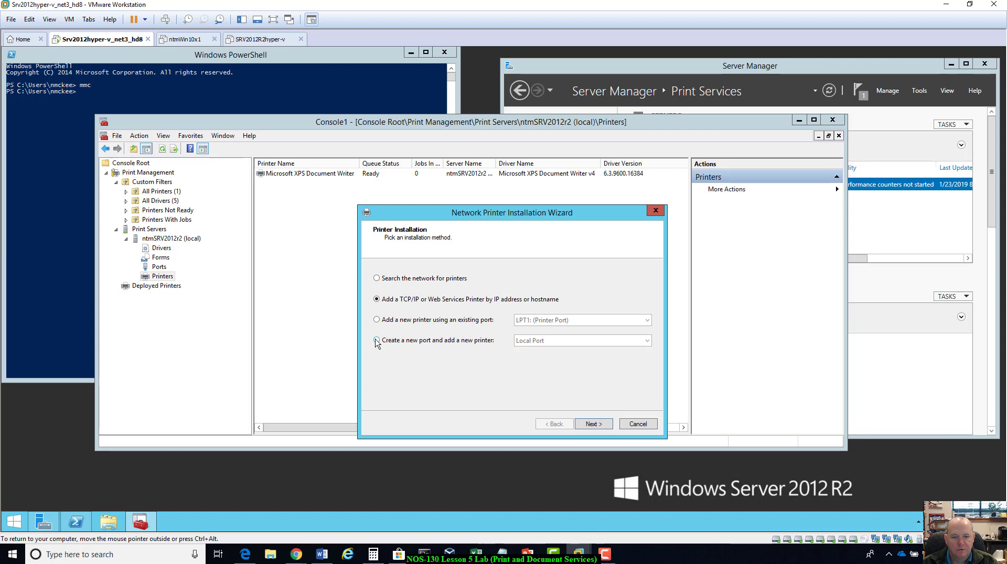
pyautogui.click(377, 321)
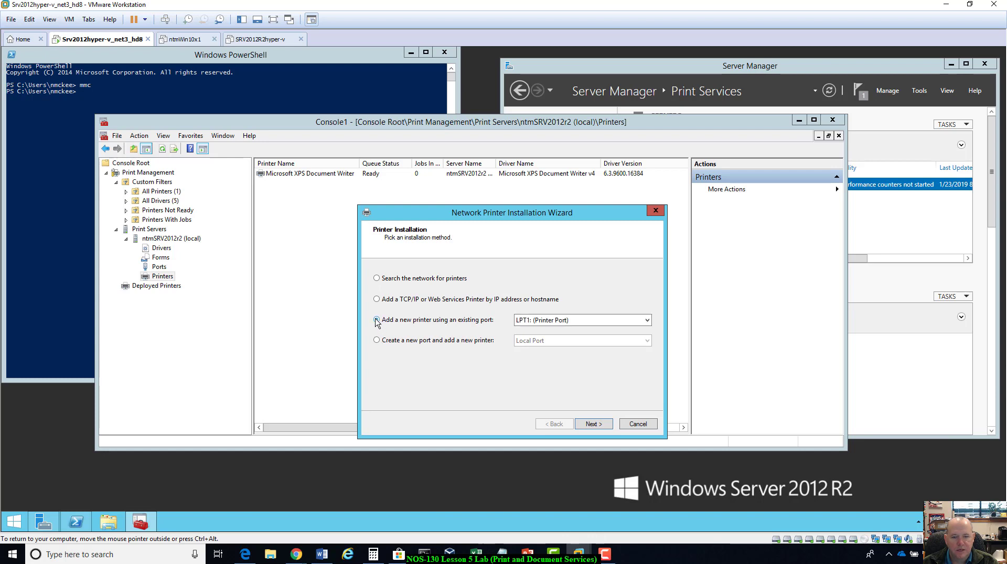
pyautogui.click(579, 324)
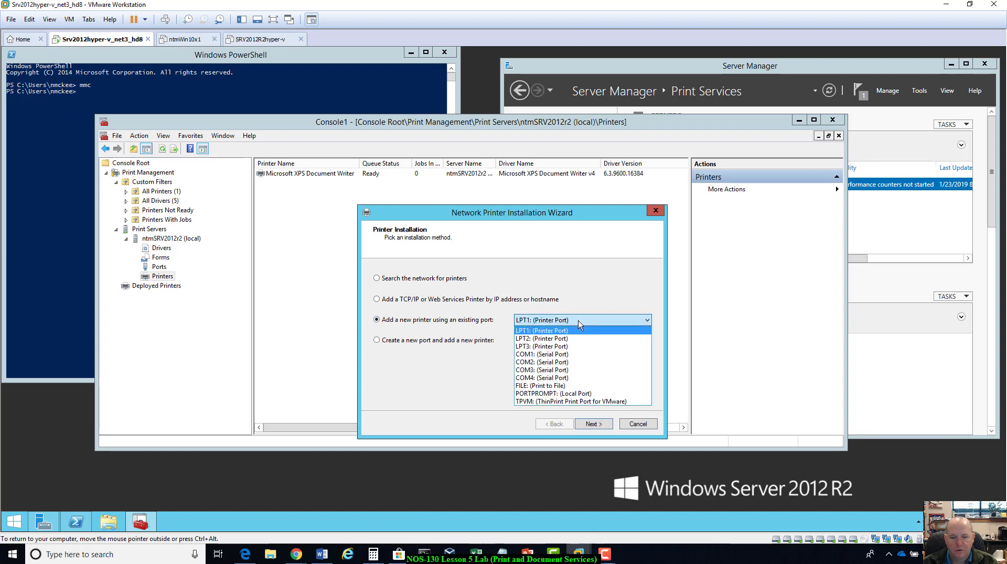
pyautogui.click(586, 394)
pyautogui.click(586, 420)
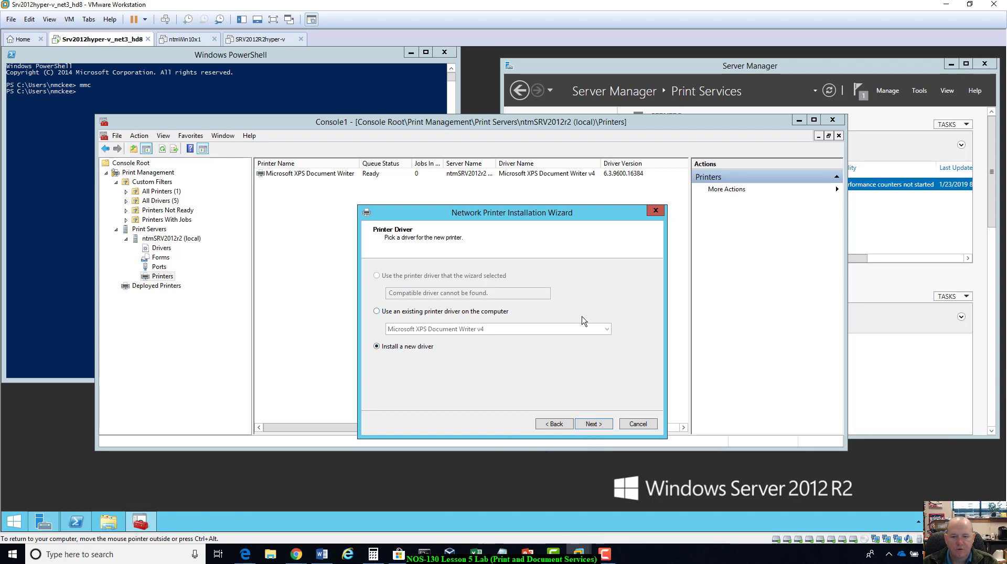
# Use the existing Microsoft XPS Document Writer v4 driver for the new printer.
pyautogui.click(456, 312)
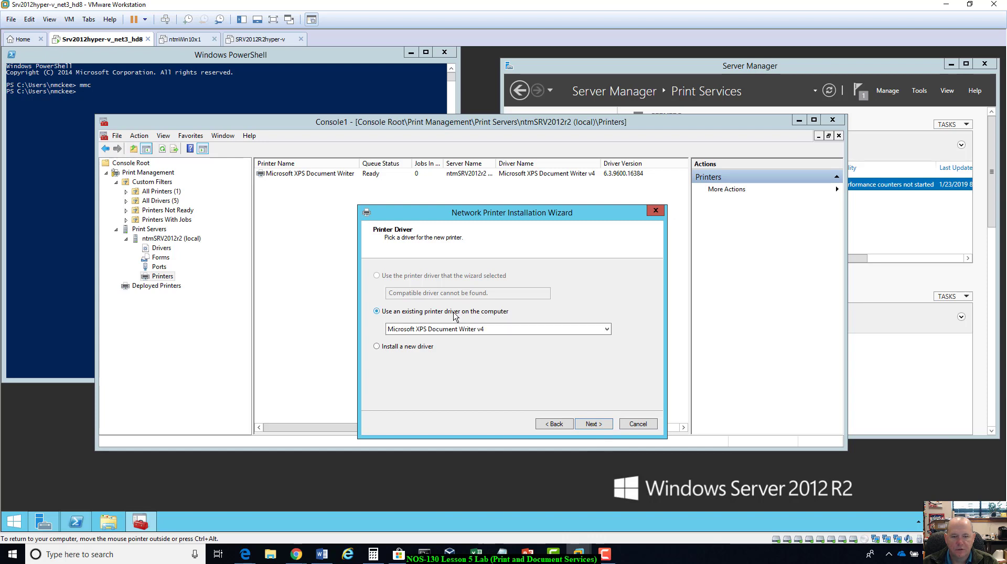
pyautogui.click(571, 331)
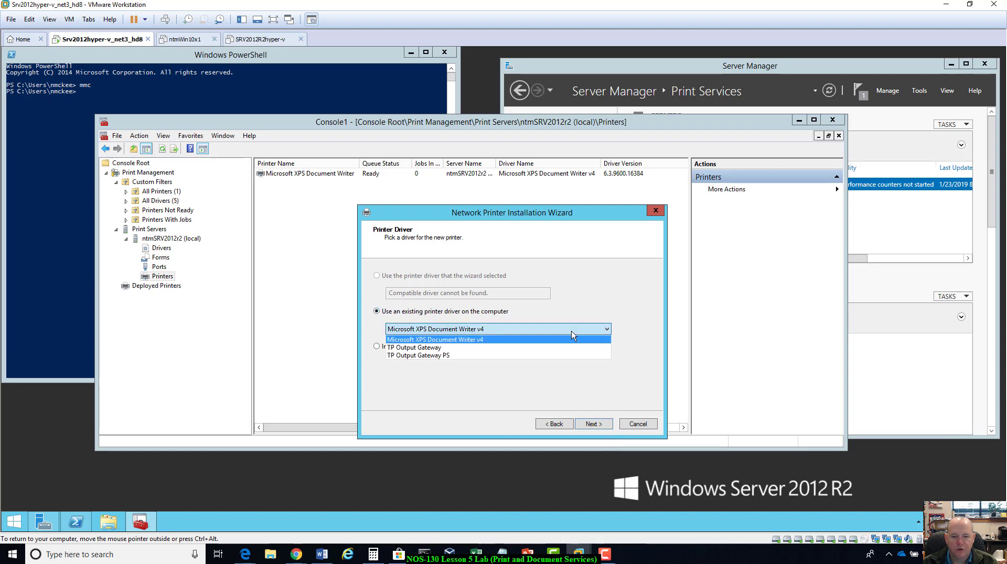
pyautogui.click(571, 331)
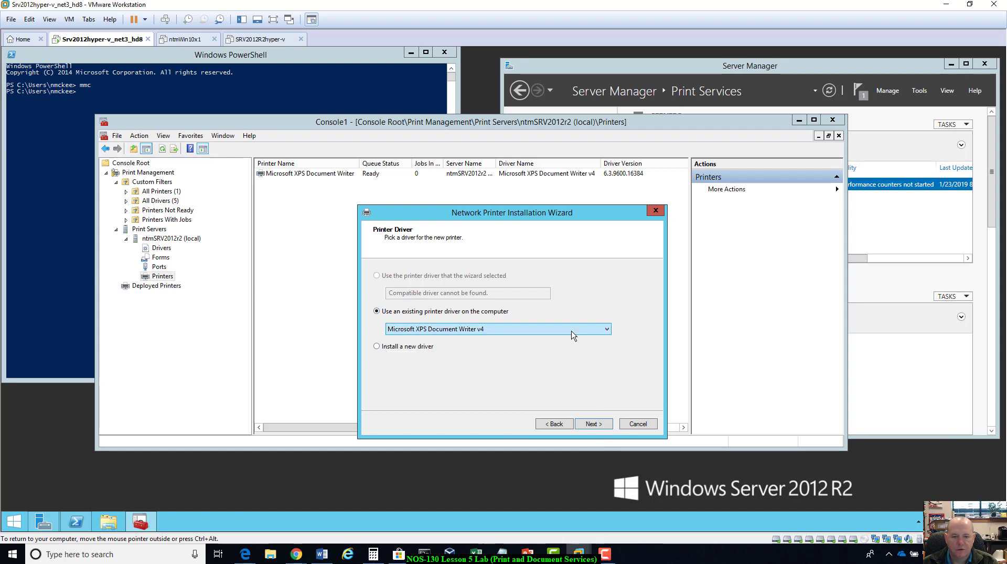
pyautogui.click(593, 424)
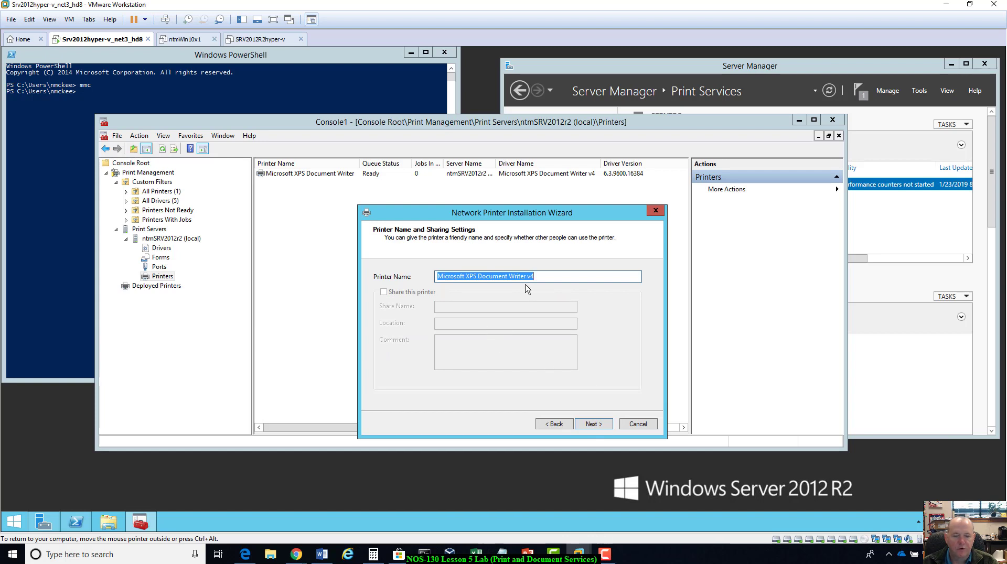
# Name the printer NOS130PrinterTest1, install it, and finish the wizard without printing a test page or adding another printer.
pyautogui.write('NOS')
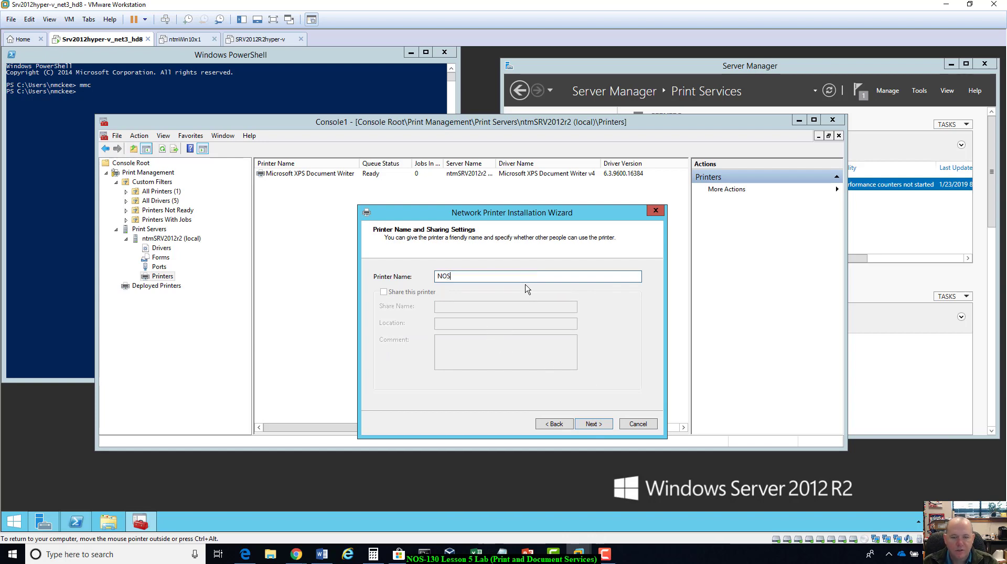
pyautogui.write('130P')
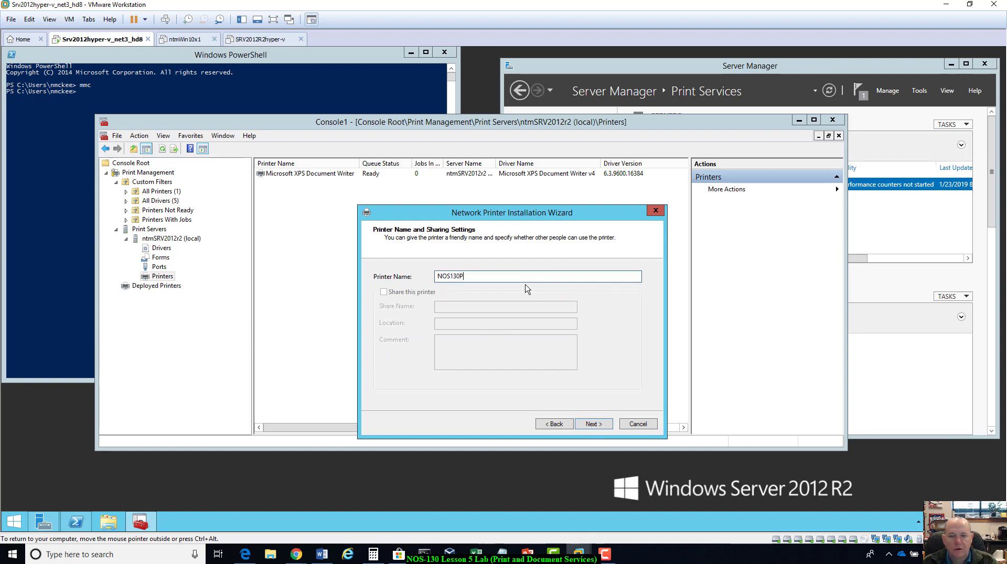
pyautogui.write('rinterTest1')
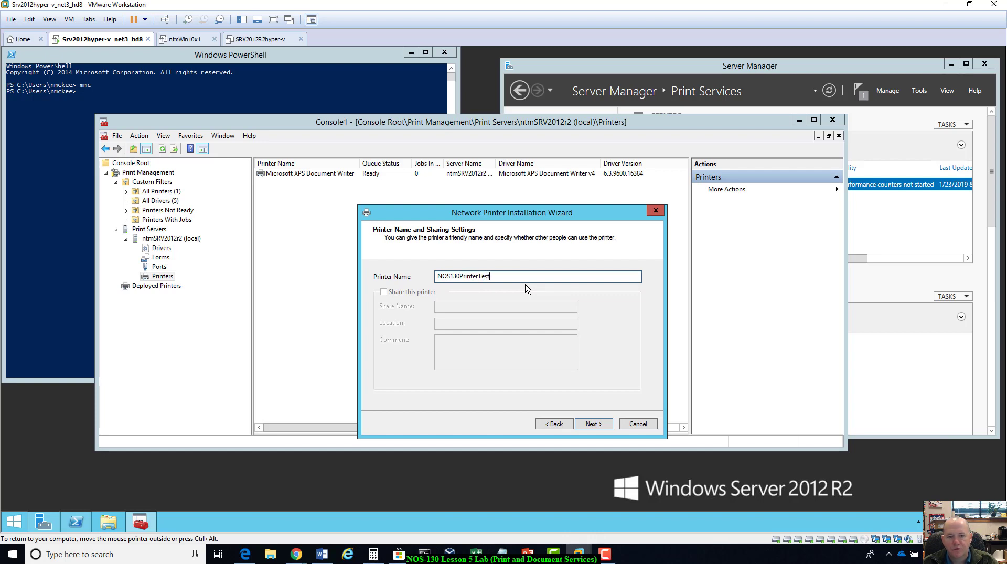
pyautogui.click(591, 423)
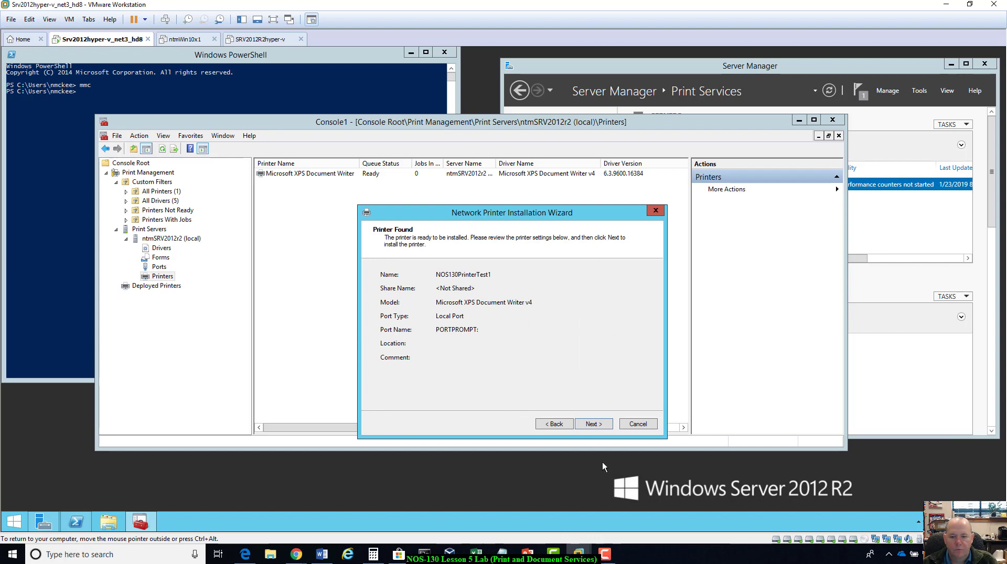
pyautogui.click(588, 427)
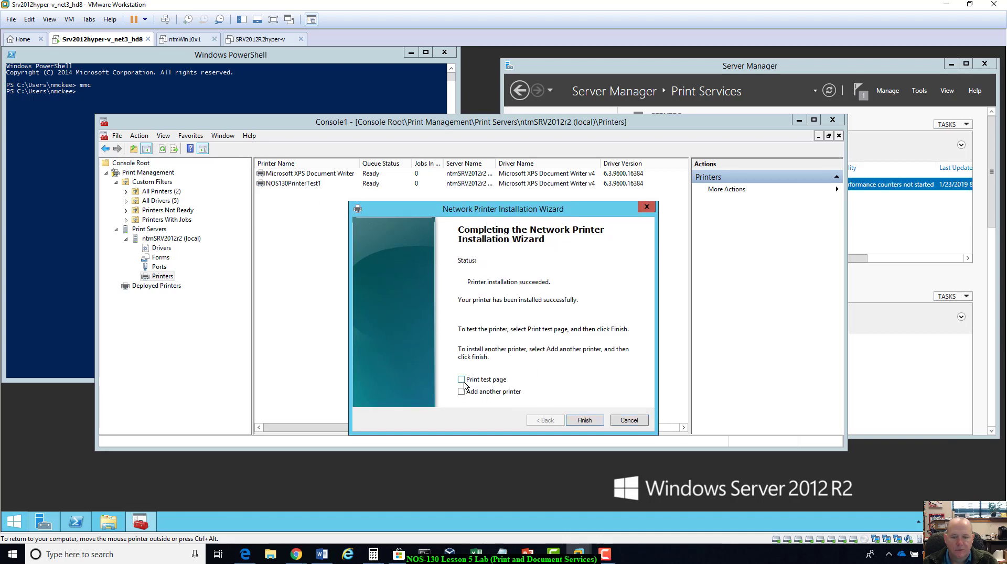
pyautogui.click(582, 421)
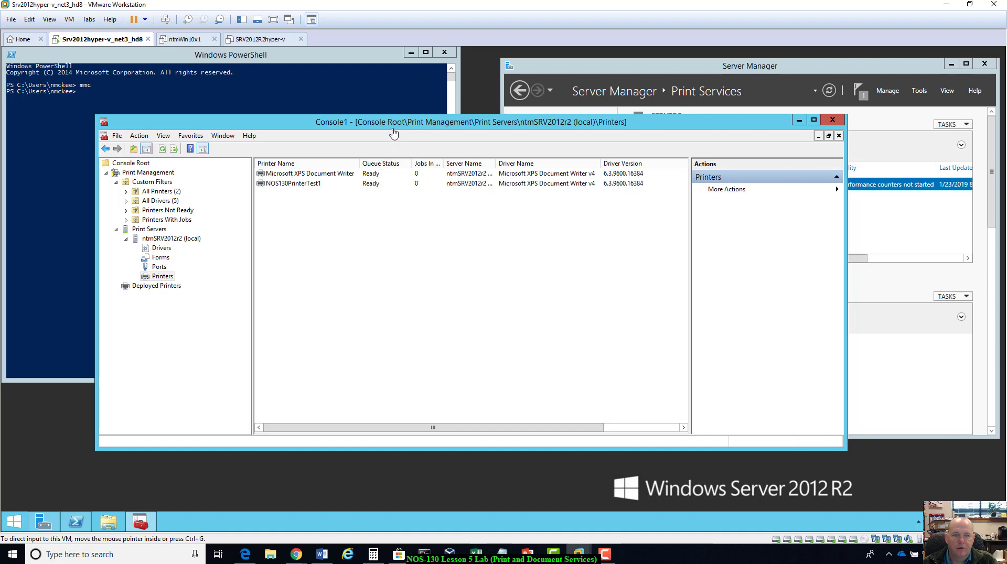
# Move the console window aside and minimize the PowerShell window.
pyautogui.moveTo(383, 122); pyautogui.dragTo(403, 136)
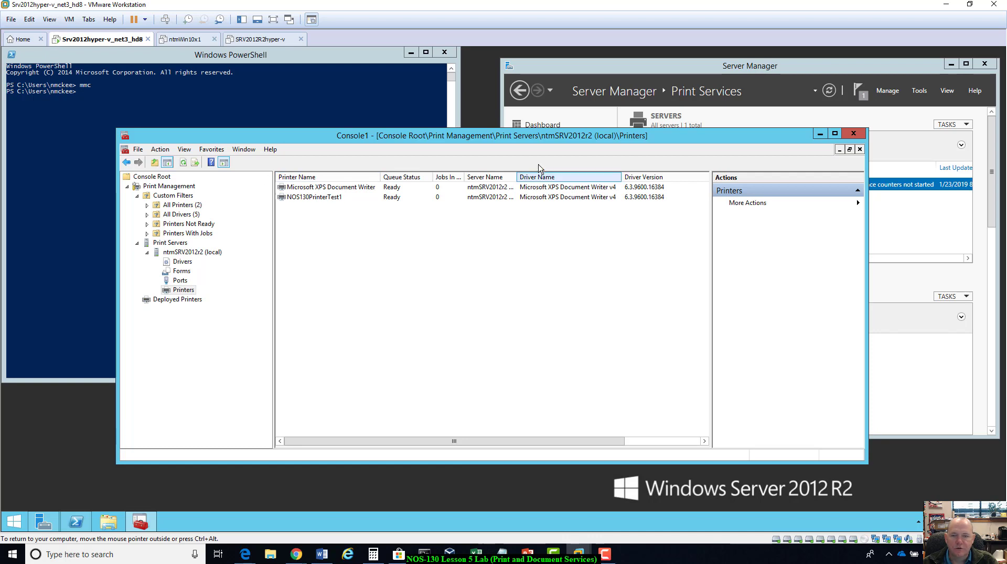
pyautogui.moveTo(541, 139); pyautogui.dragTo(567, 133)
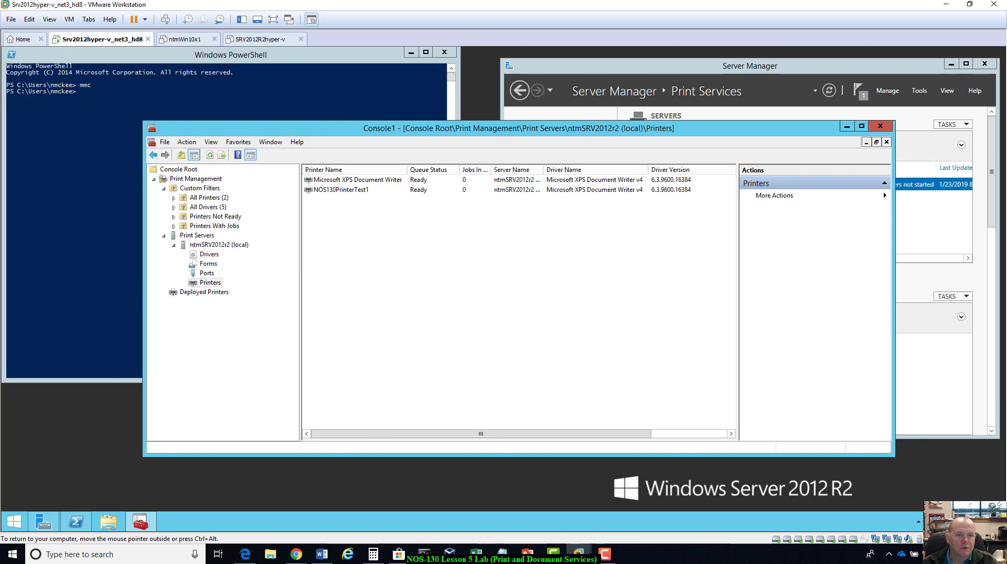
pyautogui.click(315, 89)
pyautogui.click(411, 53)
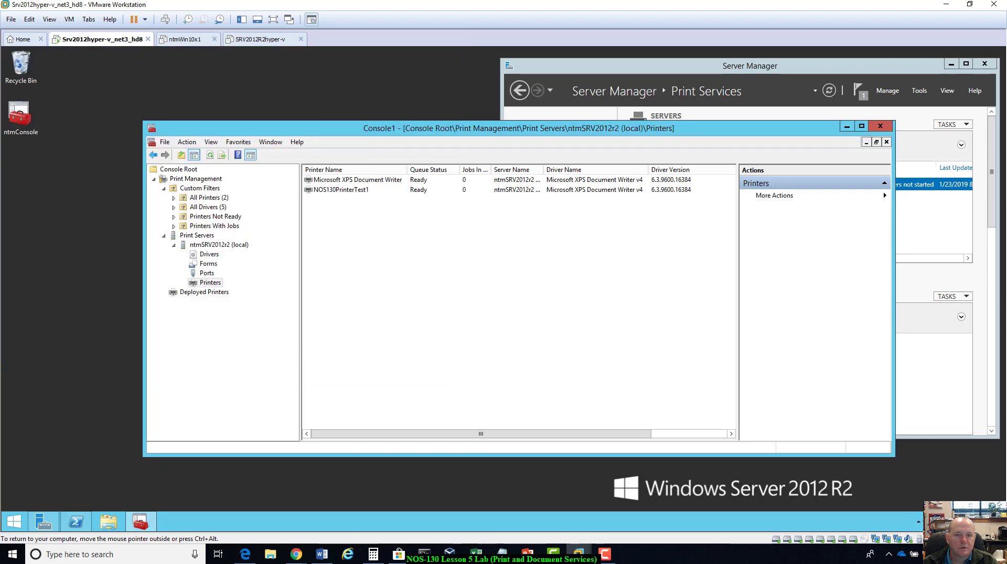
# Save the Print Management console to the Desktop as xxxConsole1.
pyautogui.moveTo(325, 128); pyautogui.dragTo(331, 124)
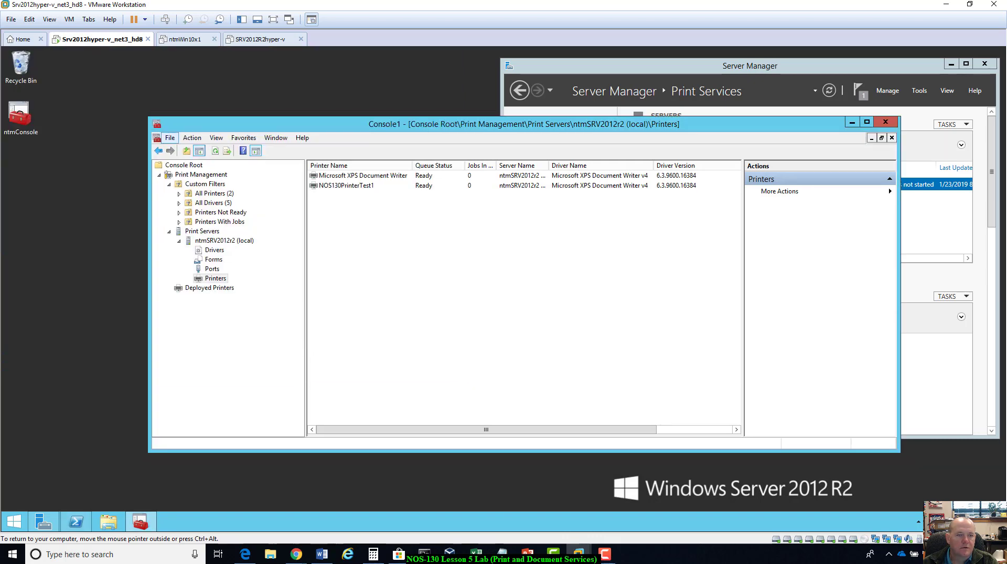
pyautogui.click(170, 138)
pyautogui.click(194, 186)
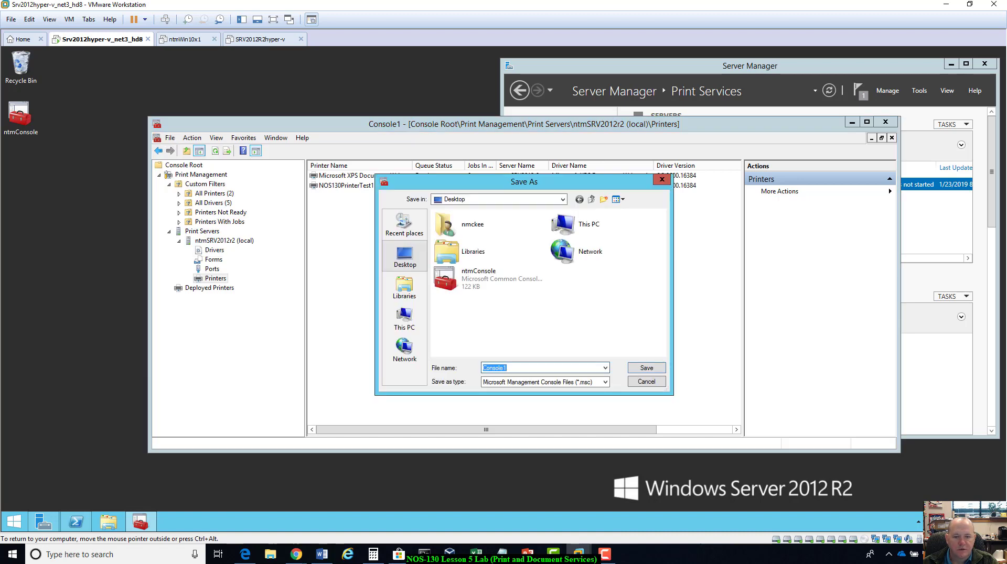
pyautogui.click(483, 368)
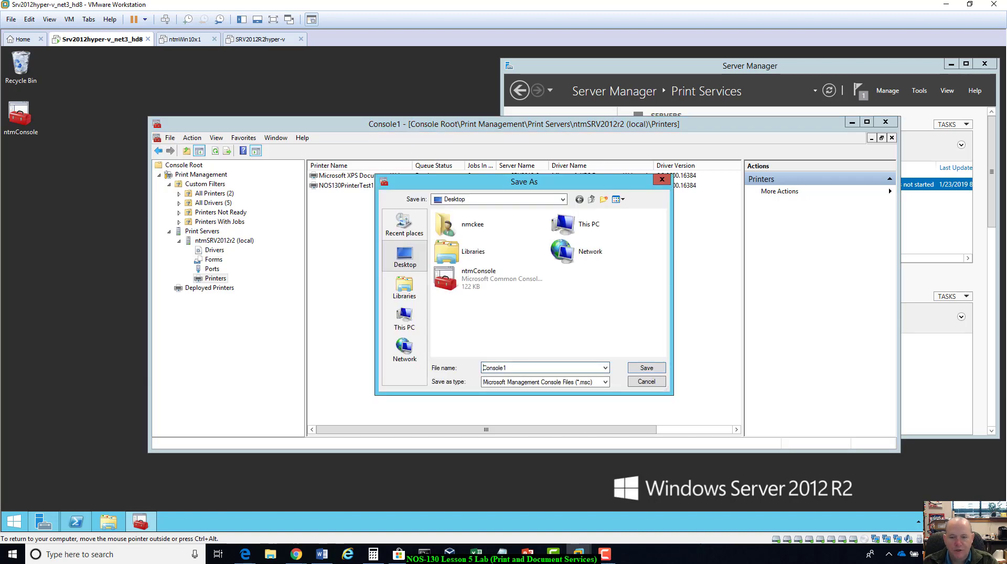
pyautogui.write('xxx')
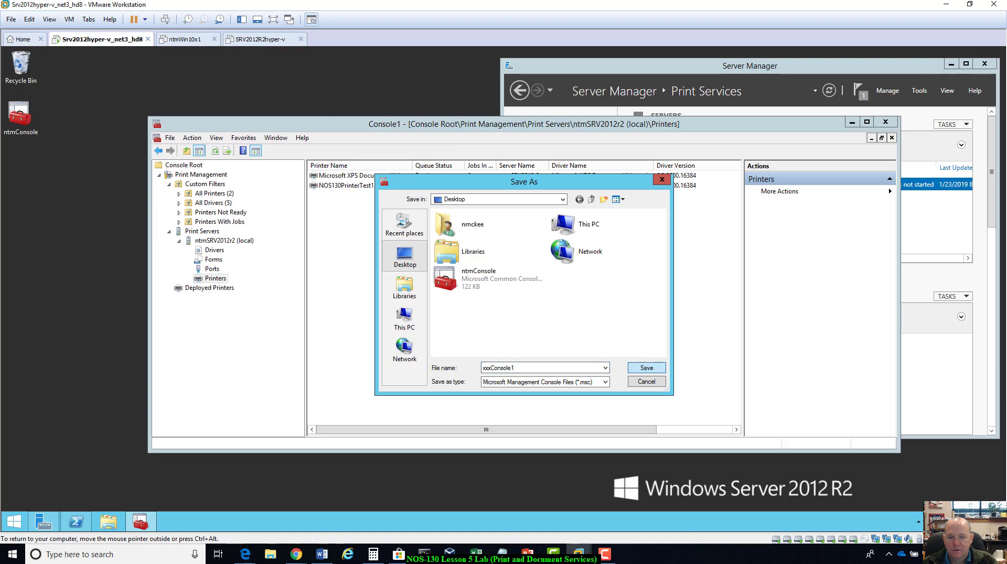
pyautogui.press('Return')
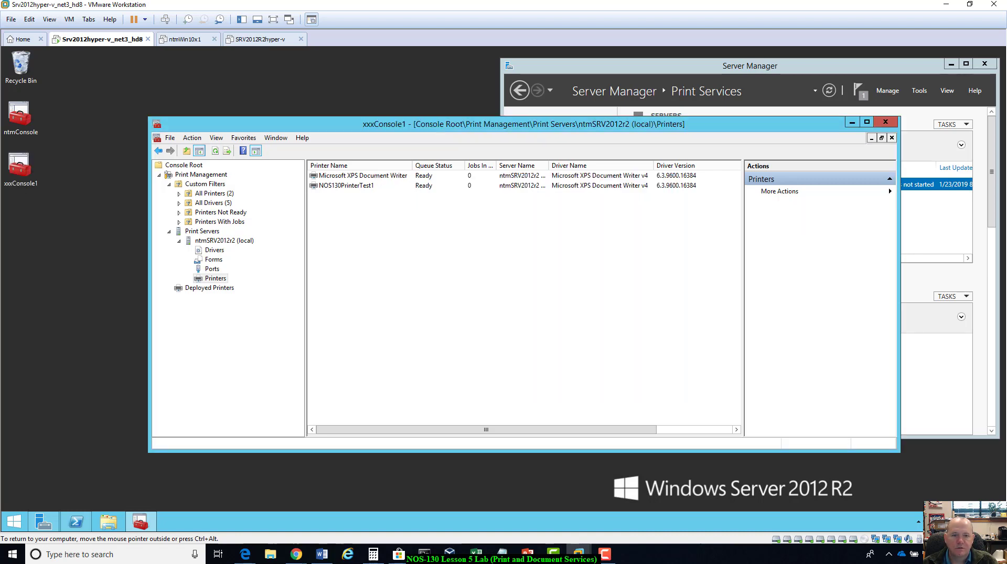
# Select the NOS130PrinterTest1 printer and arrange the console window in front of Server Manager, leaving the Print Services server entry uncovered.
pyautogui.click(346, 186)
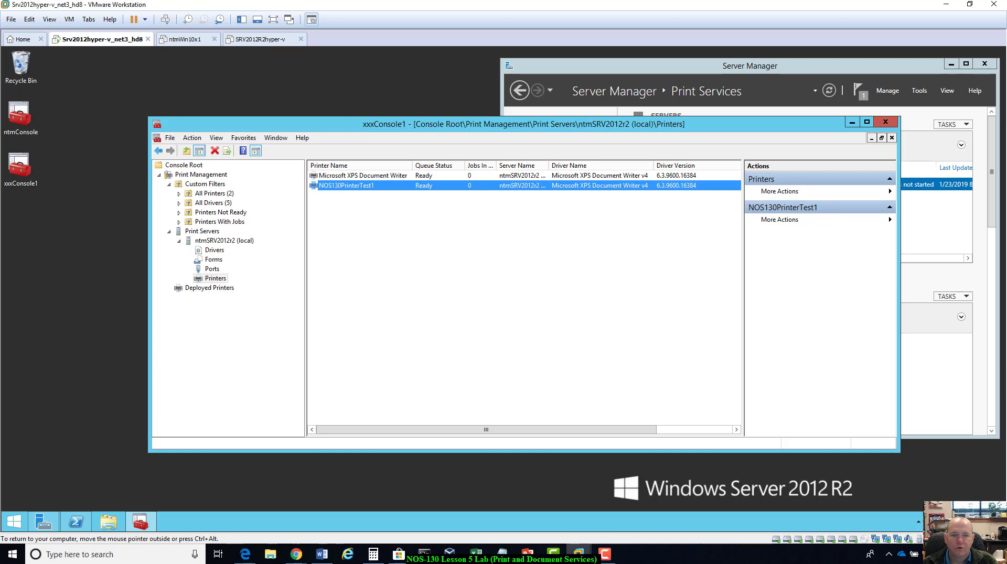
pyautogui.moveTo(717, 125); pyautogui.dragTo(681, 149)
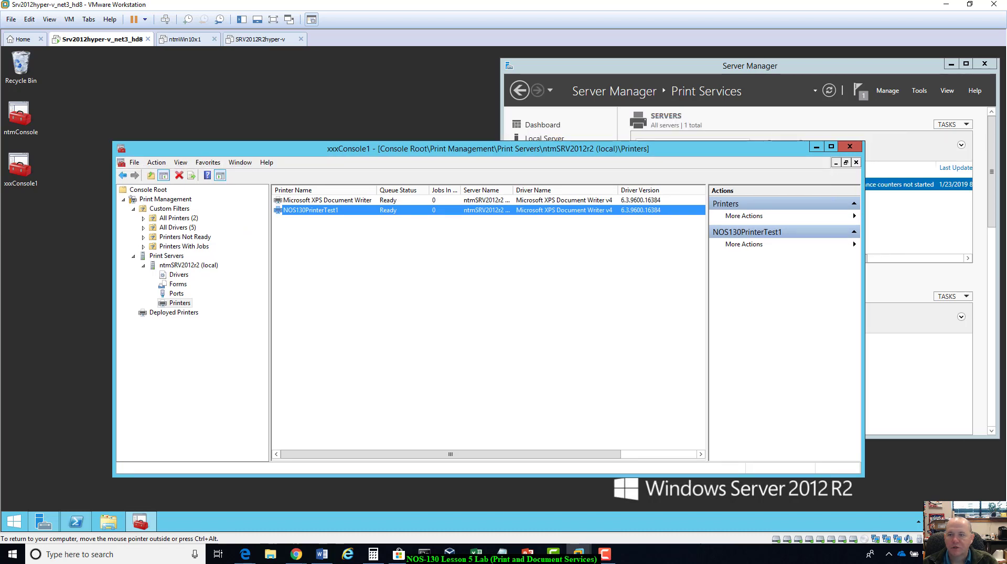
pyautogui.hotkey('alt', 'Tab')
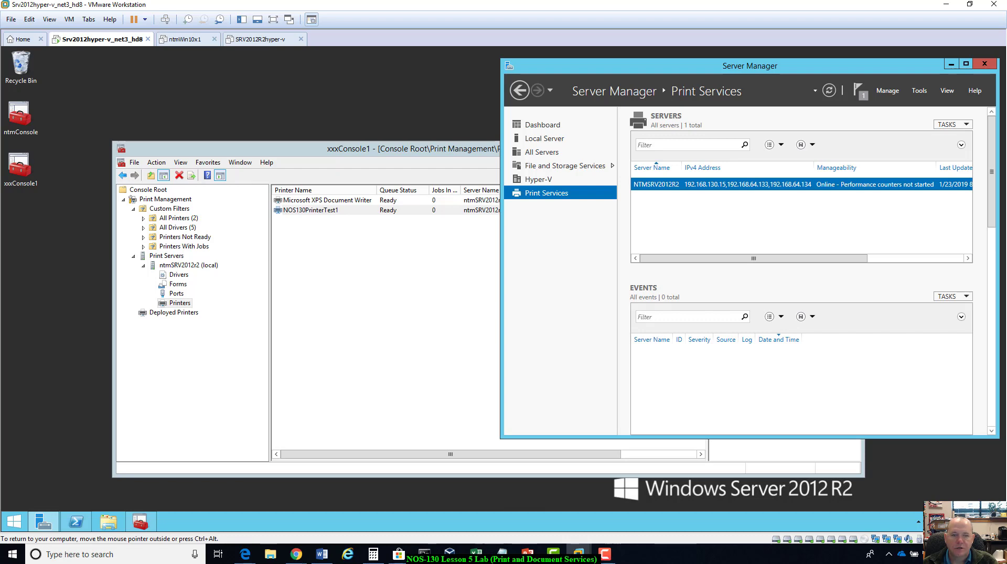
pyautogui.moveTo(304, 148); pyautogui.dragTo(291, 210)
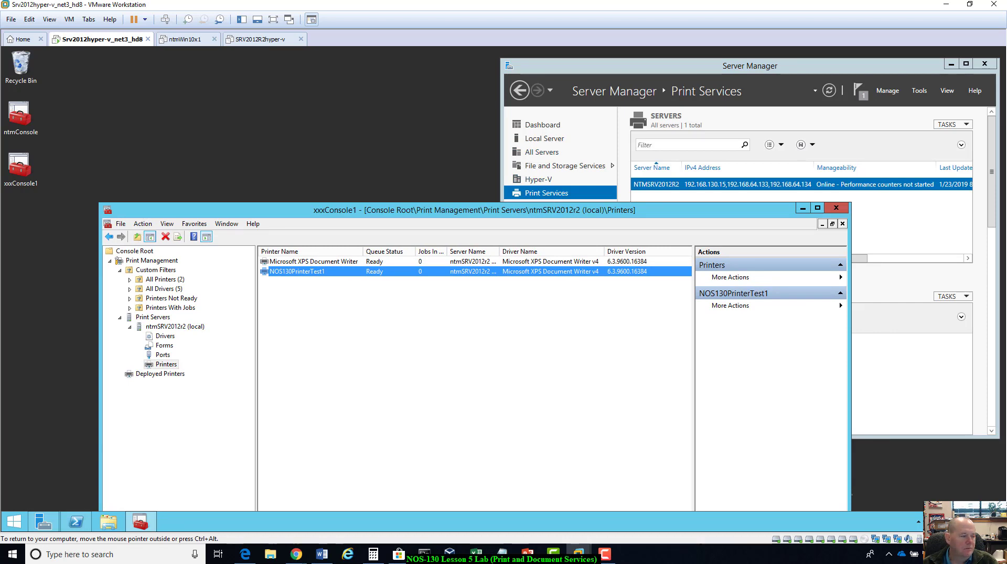
pyautogui.hotkey('ctrl', 'alt')
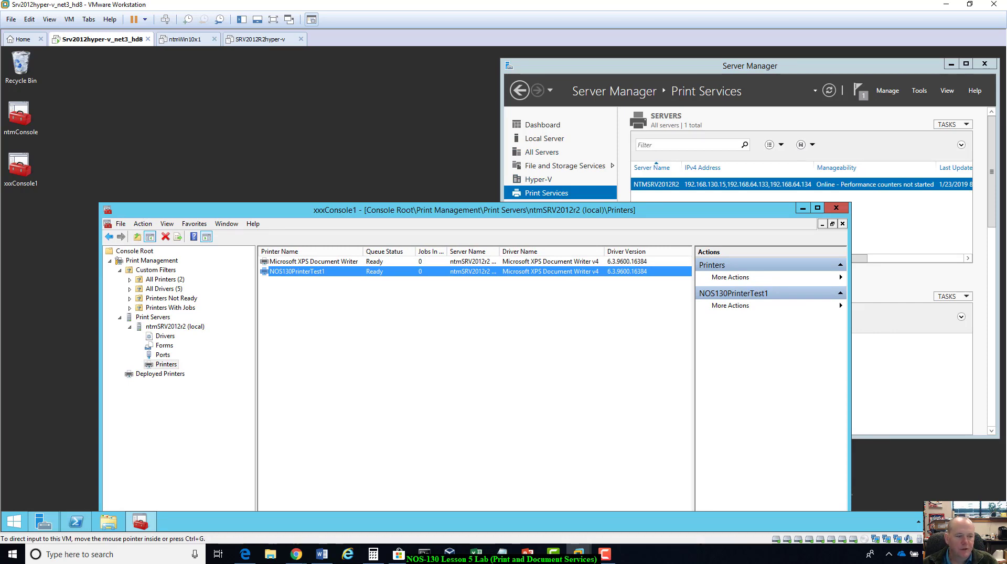